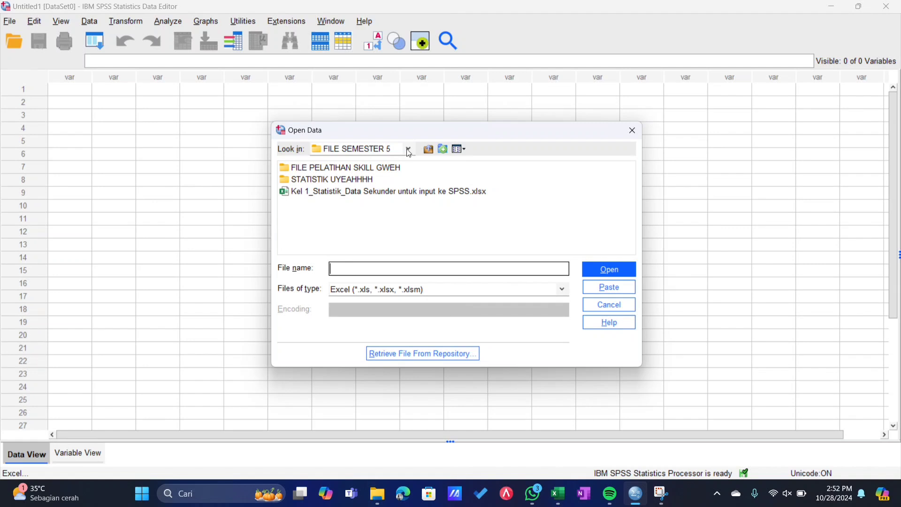
Step: Import Sheet1 of "Kel 1_Statistik_Data Sekunder untuk input ke SPSS.xlsx", reading variable names from the first row
left_click(355, 192)
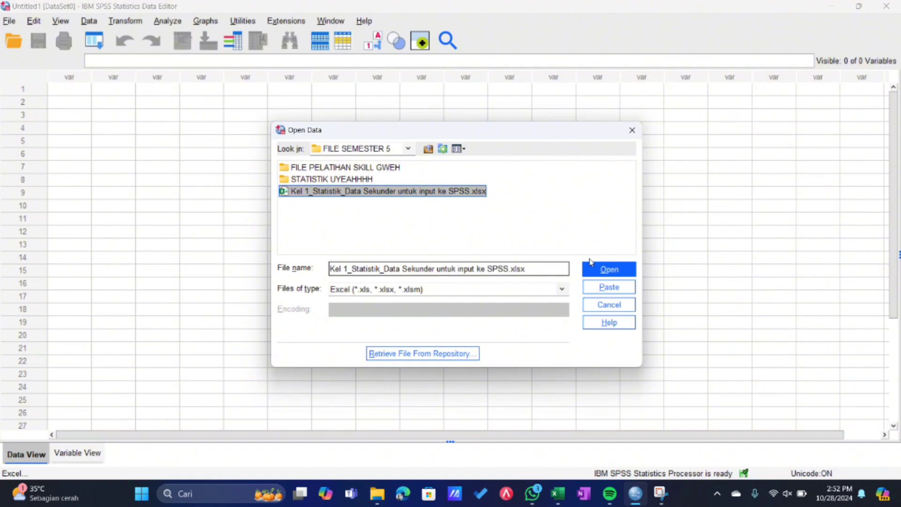
left_click(598, 274)
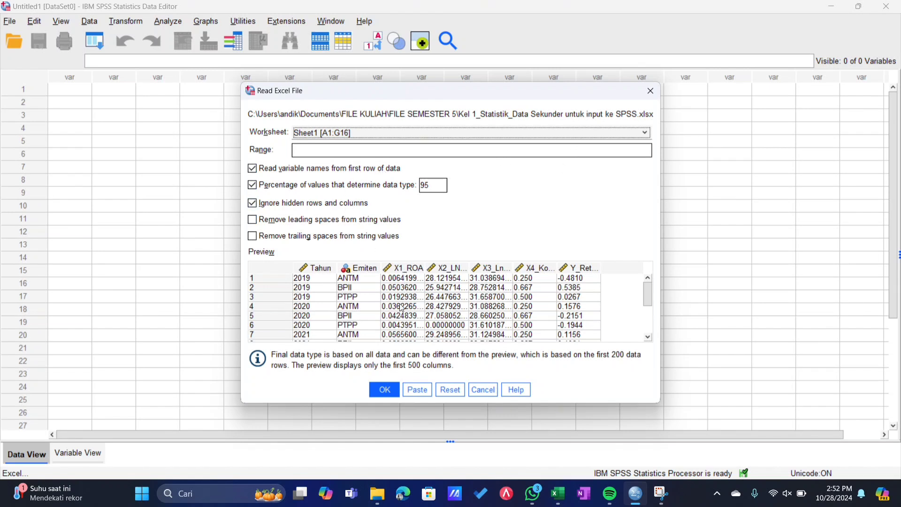
left_click(376, 395)
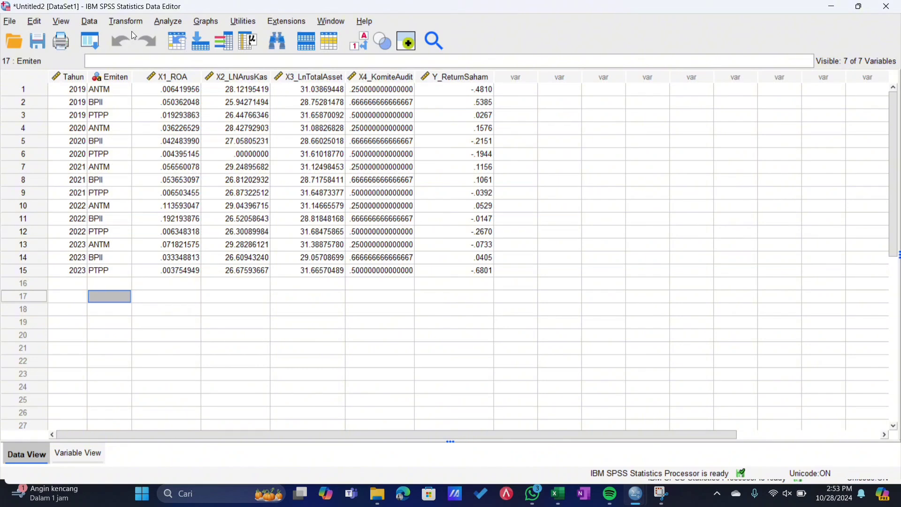
Step: In the variable definitions, label X1_ROA as X1 and the X2 cash-flow variable as X2
left_click(87, 453)
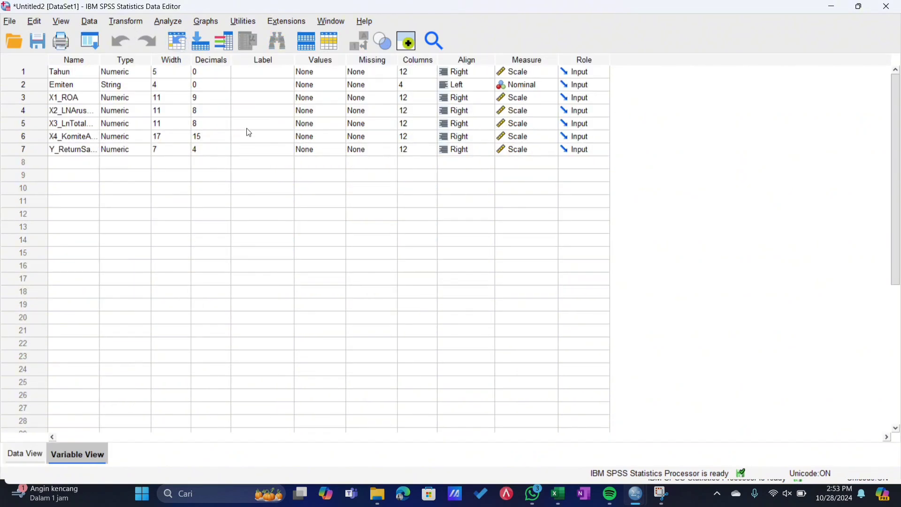
left_click(270, 88)
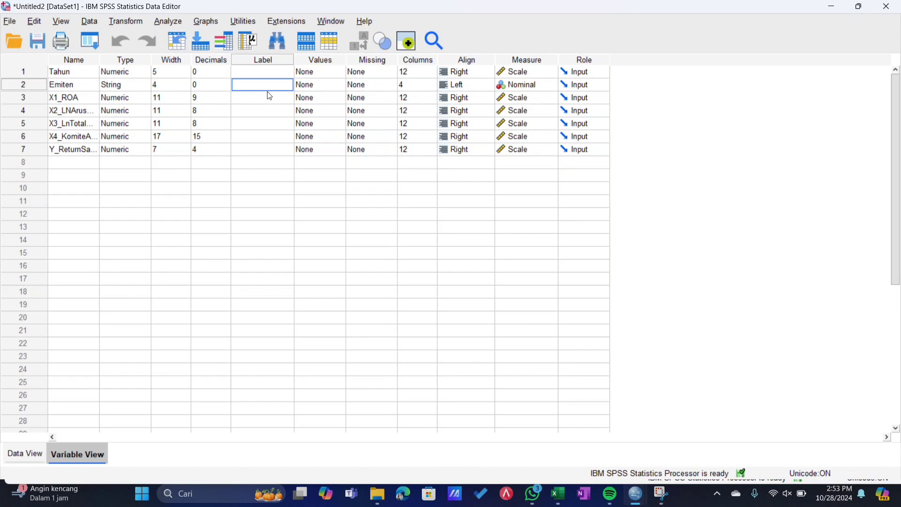
left_click(264, 100)
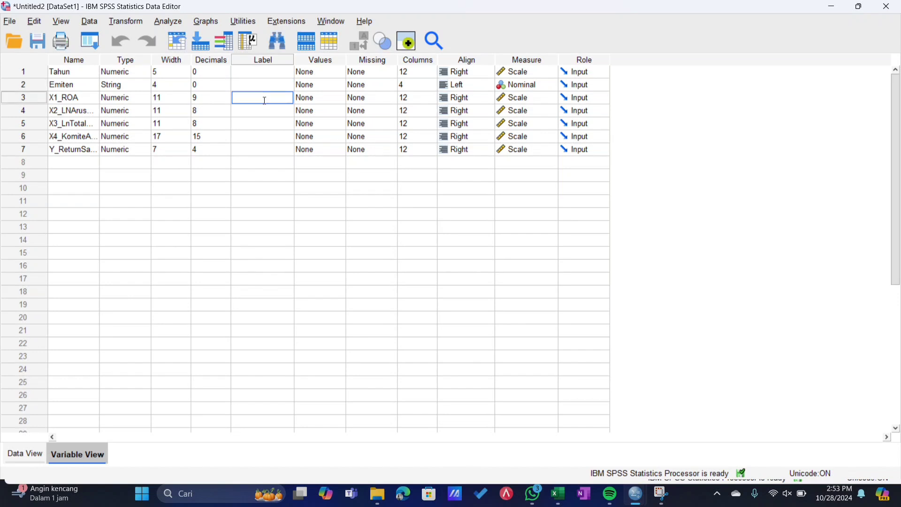
type("X1")
left_click(267, 104)
type("X2")
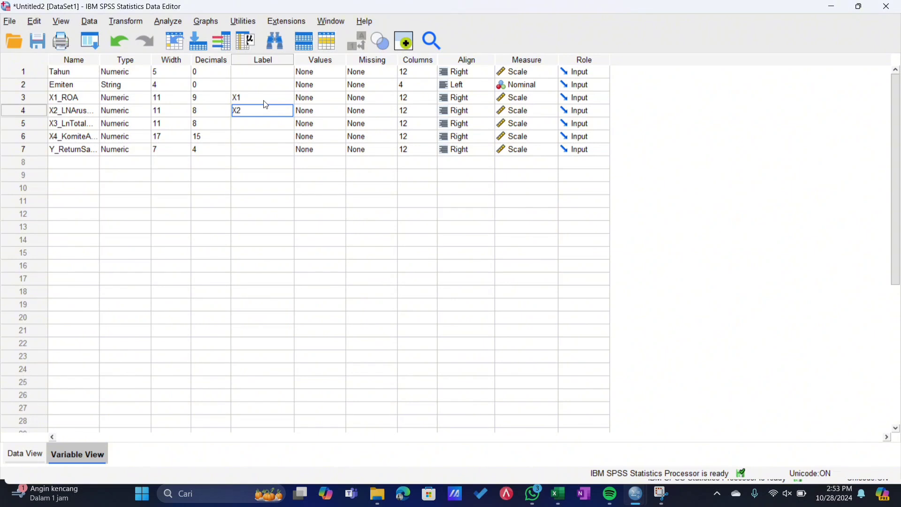
key("Return")
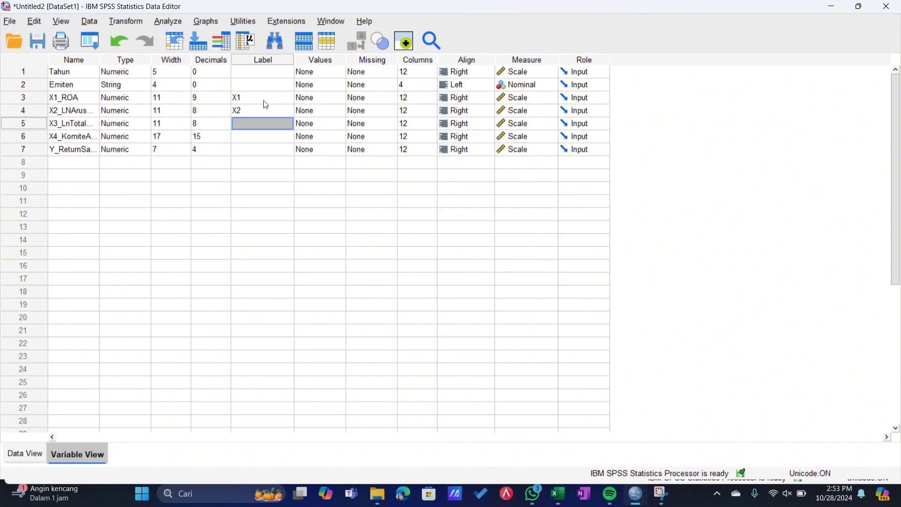
Step: Label the total-asset variable X3, the audit-committee variable X4 and the stock-return variable Y
type("X")
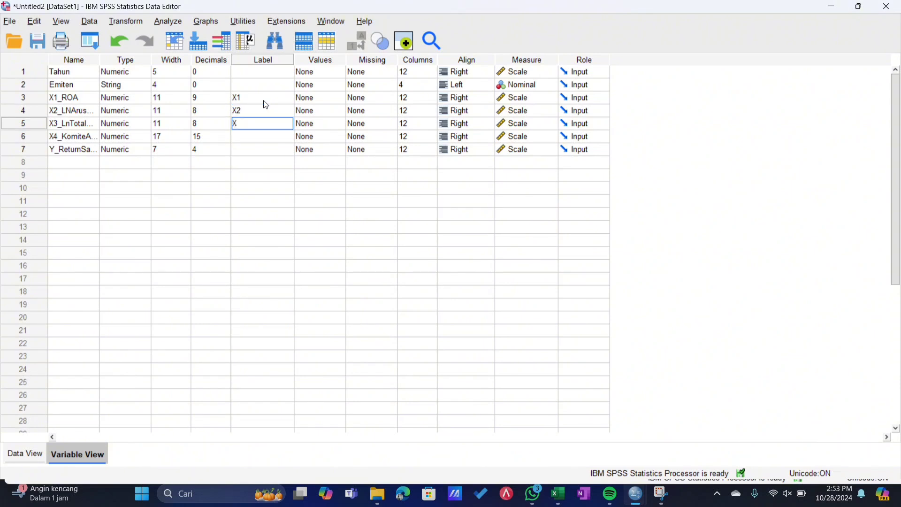
type("3")
key("Return")
type("X")
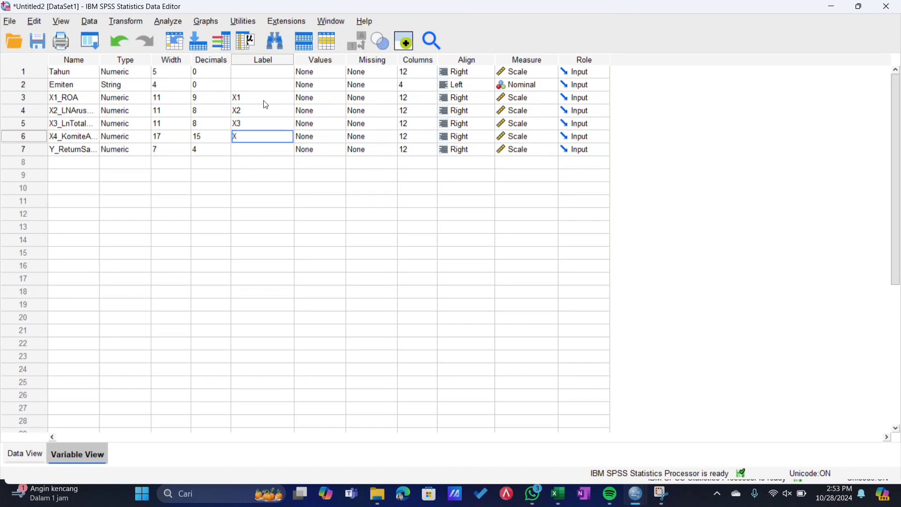
type("4")
key("Return")
type("Y")
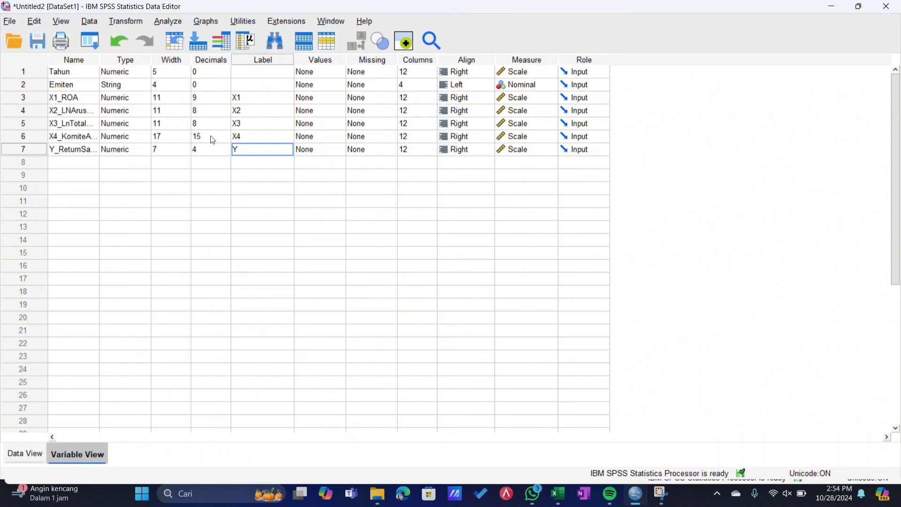
left_click(216, 111)
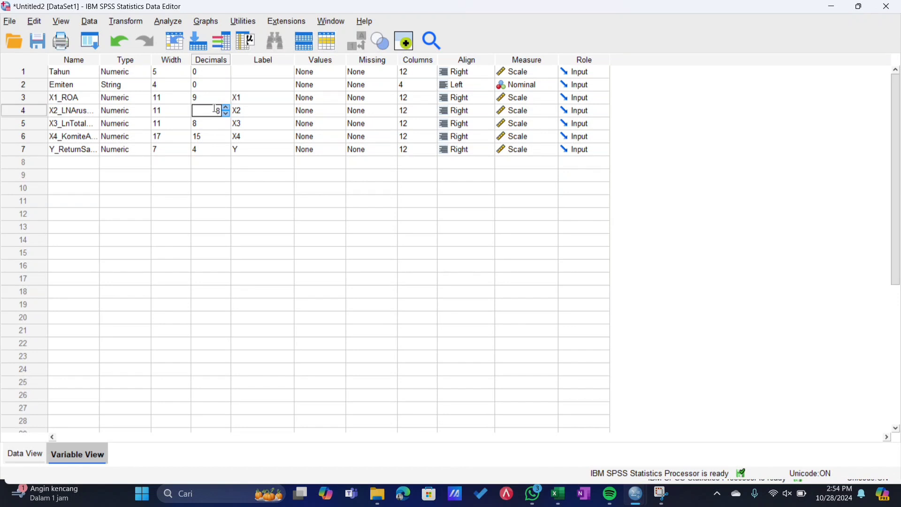
left_click(227, 97)
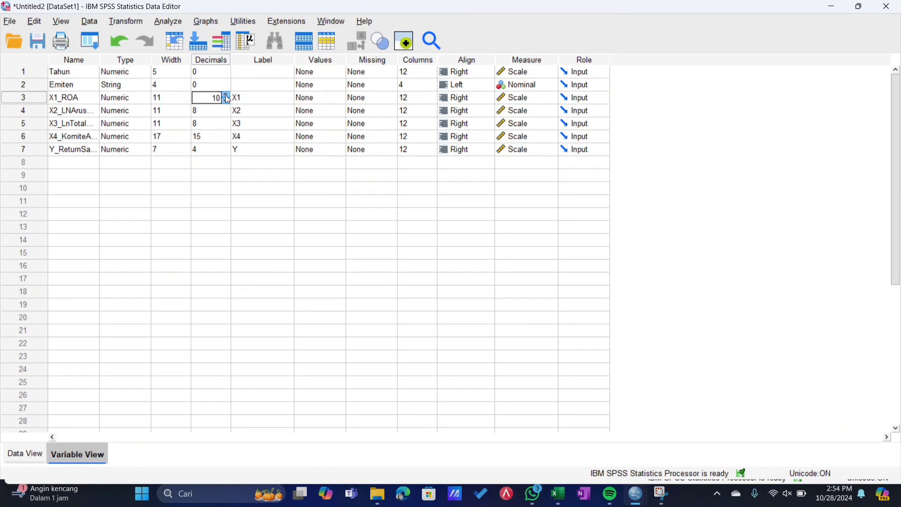
left_click(226, 103)
left_click(205, 254)
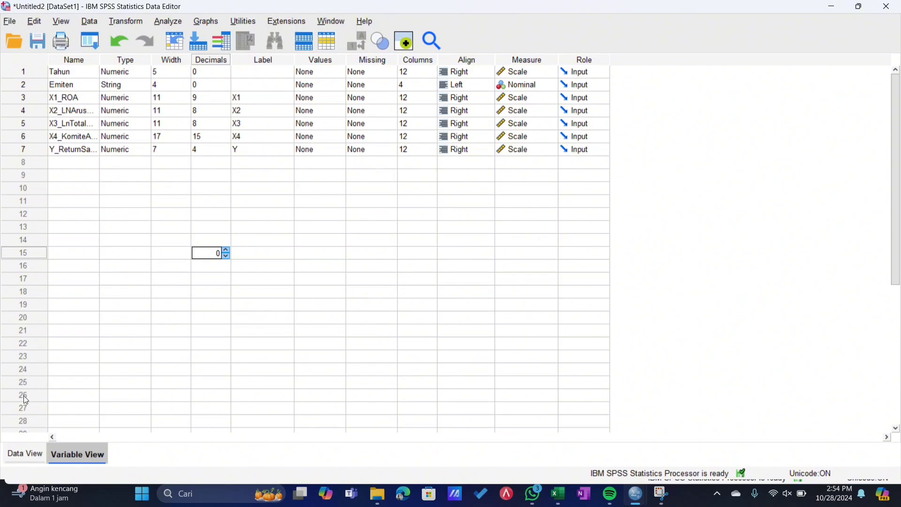
Step: Reduce the decimals of the X4 audit-committee variable to 4 and return to the data values
left_click(29, 461)
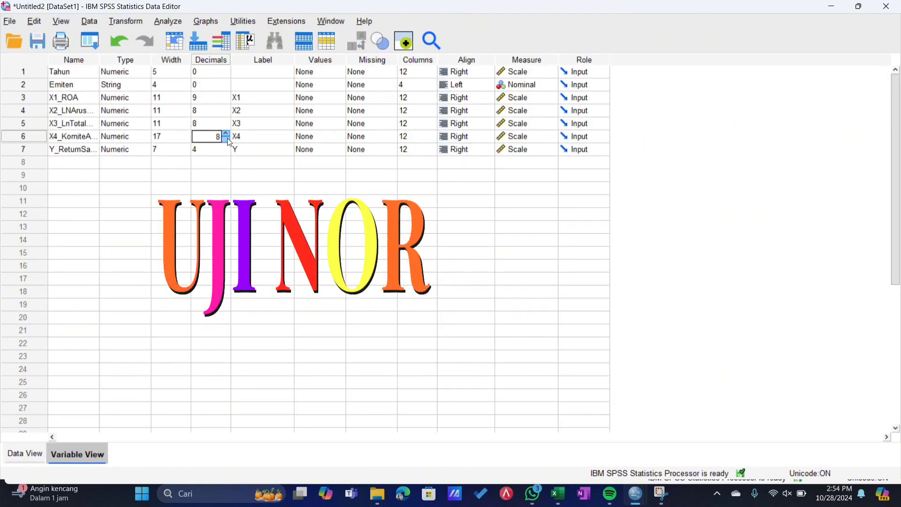
left_click(227, 140)
left_click(226, 140)
left_click(226, 140)
left_click(226, 140)
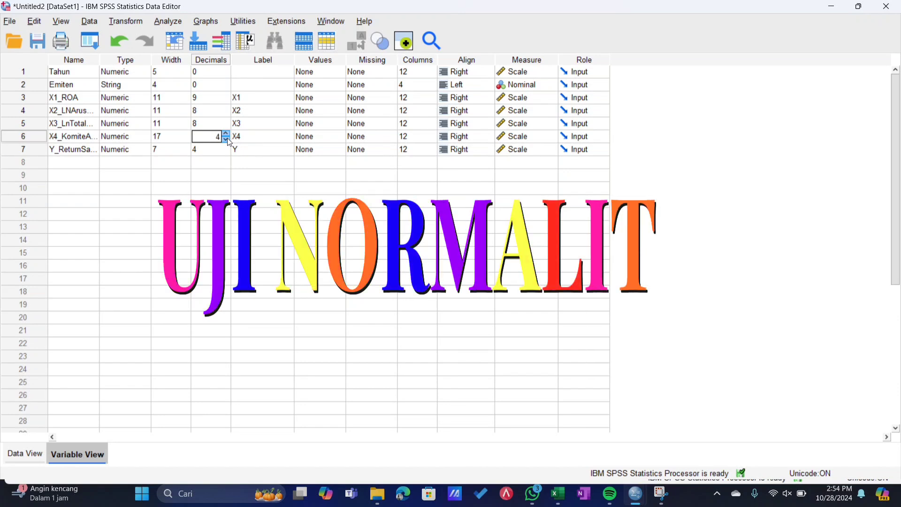
left_click(207, 202)
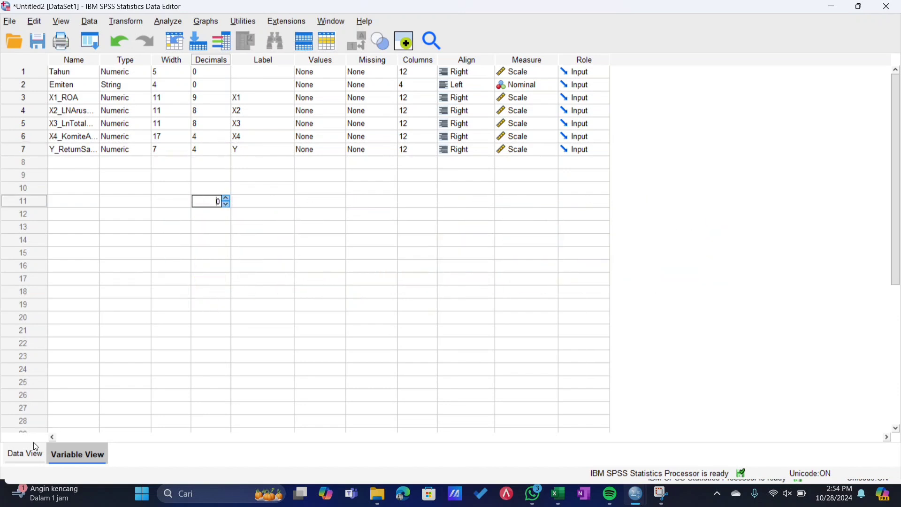
left_click(32, 457)
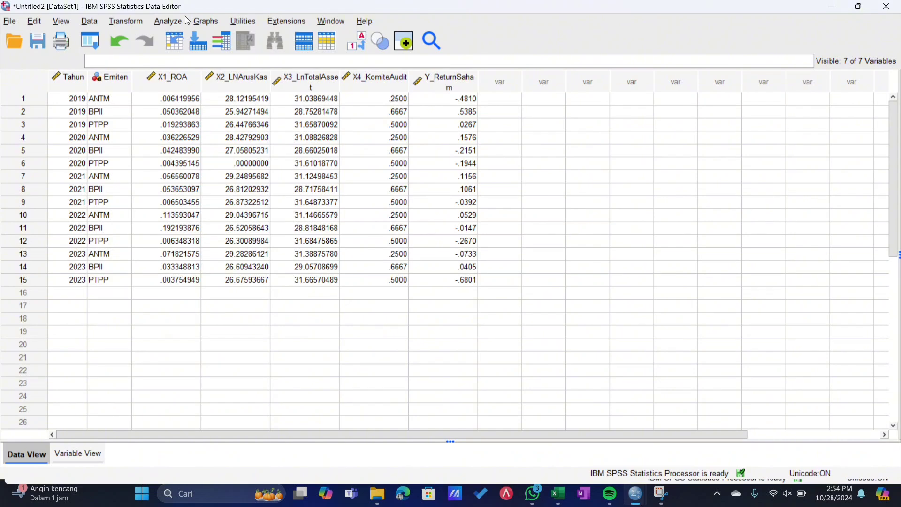
Step: Start a Linear Regression and assign Y_ReturnSaham as the dependent variable
left_click(169, 22)
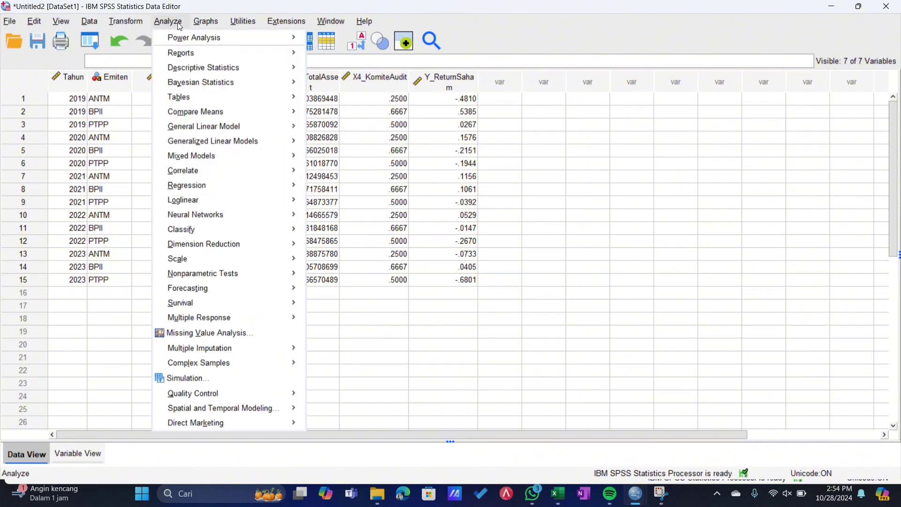
mouse_move(202, 187)
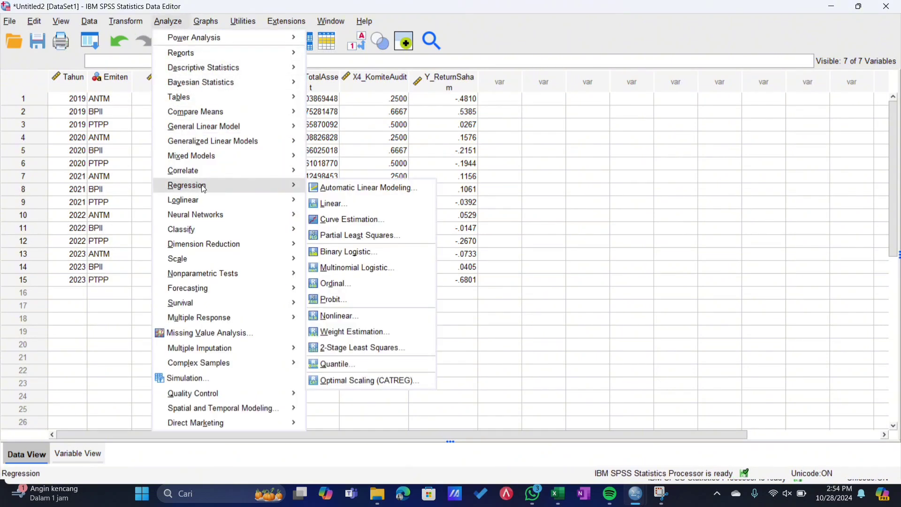
left_click(343, 203)
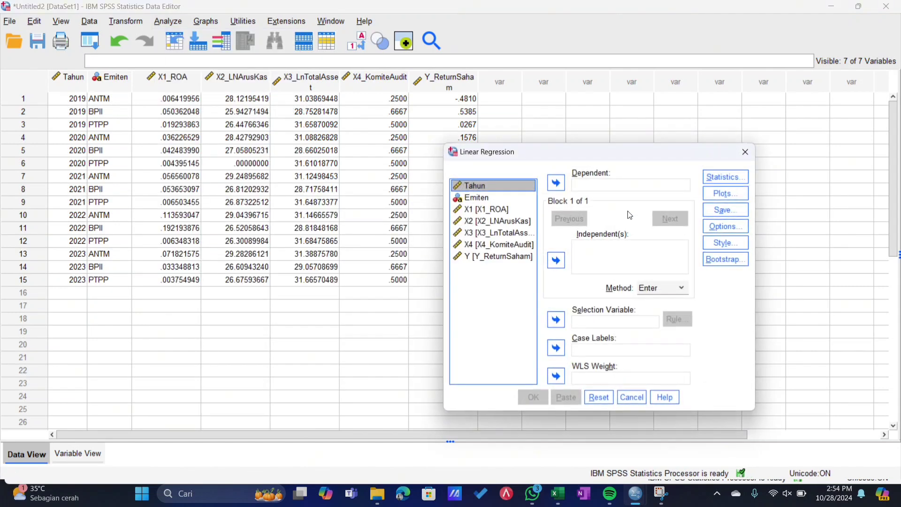
left_click_drag(640, 156, 647, 102)
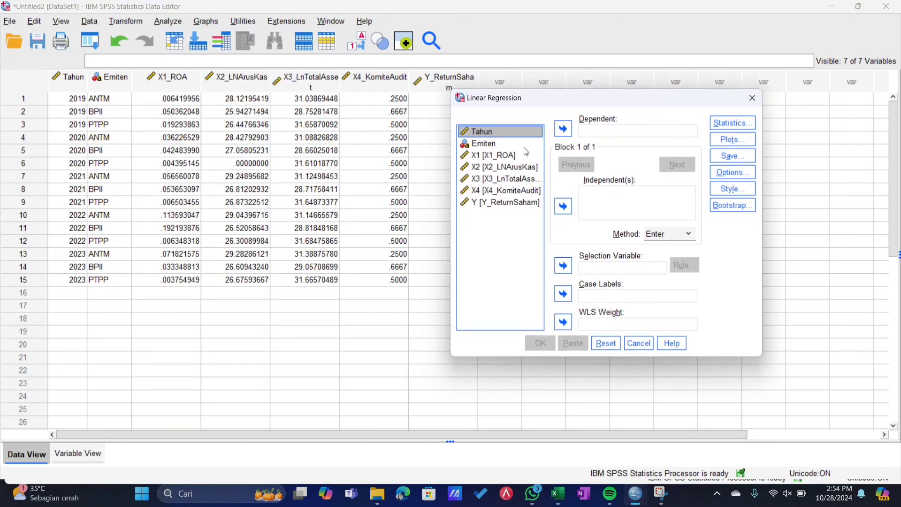
left_click(500, 203)
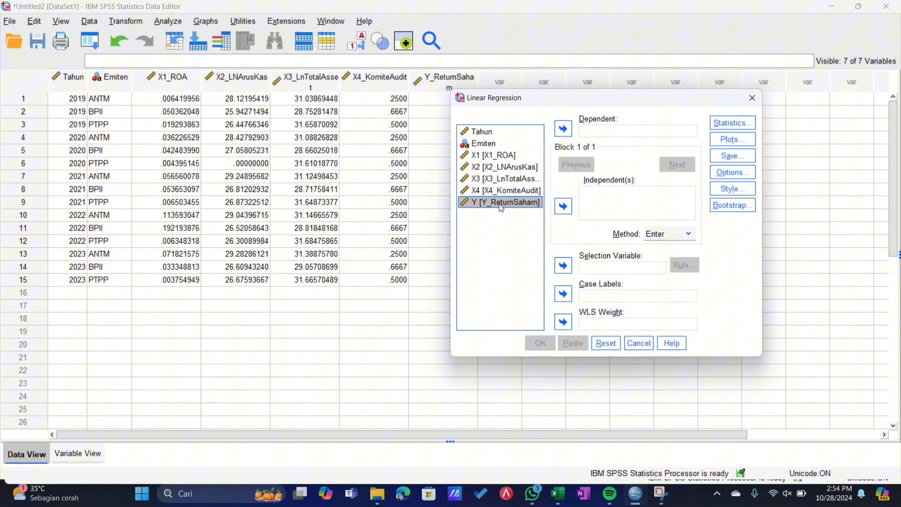
left_click(563, 140)
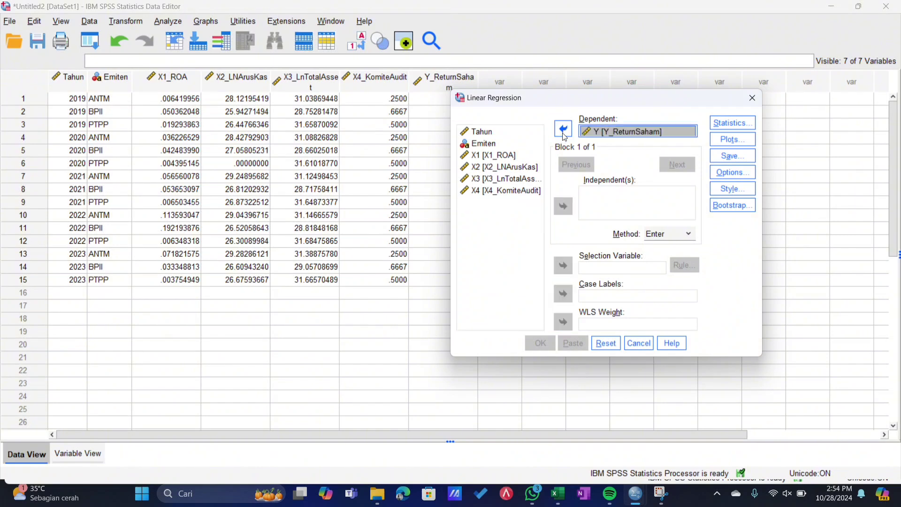
Step: Add X1_ROA, X2_LNArusKas, X3_LnTotalAsset and X4_KomiteAudit as the independent variables of the regression
left_click(505, 155)
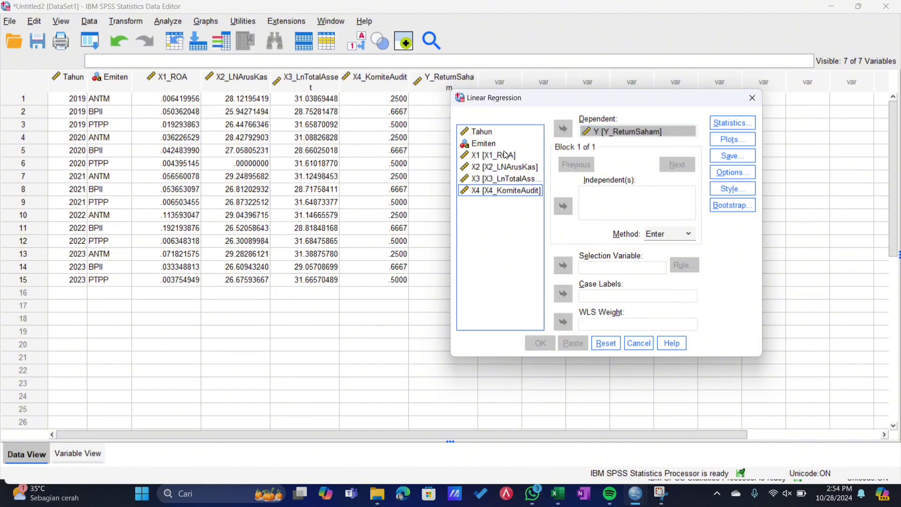
left_click(506, 155)
key("shift+Down")
key("shift+Down")
key("shift+Down")
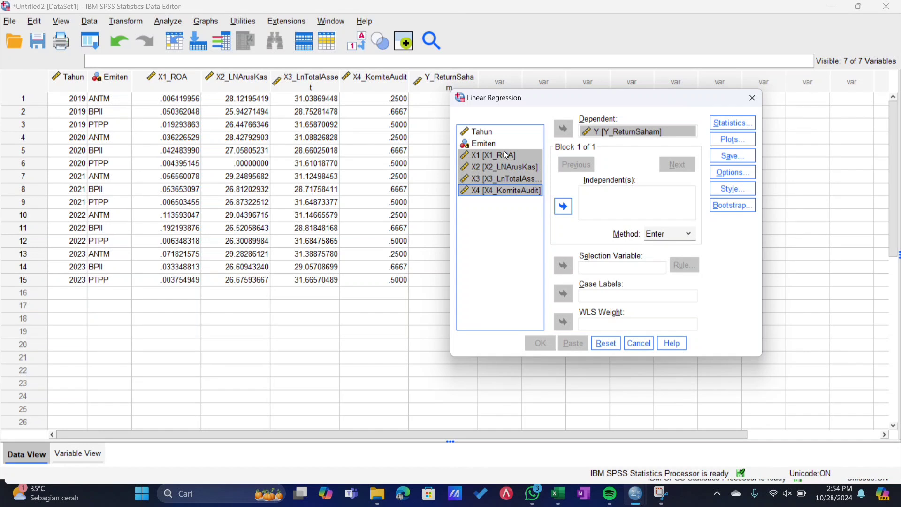
left_click(564, 206)
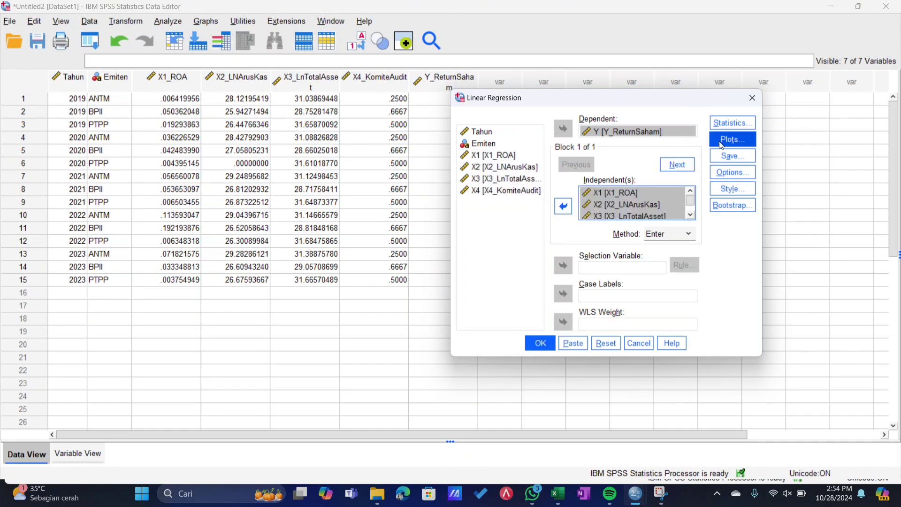
Step: Run the regression with unstandardized residuals saved as a new variable, and return from the output to the data
left_click(729, 157)
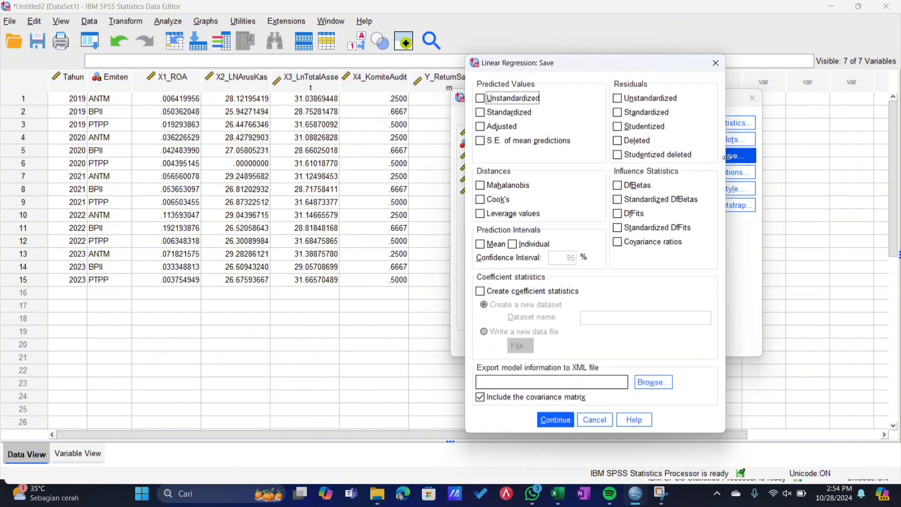
left_click(648, 102)
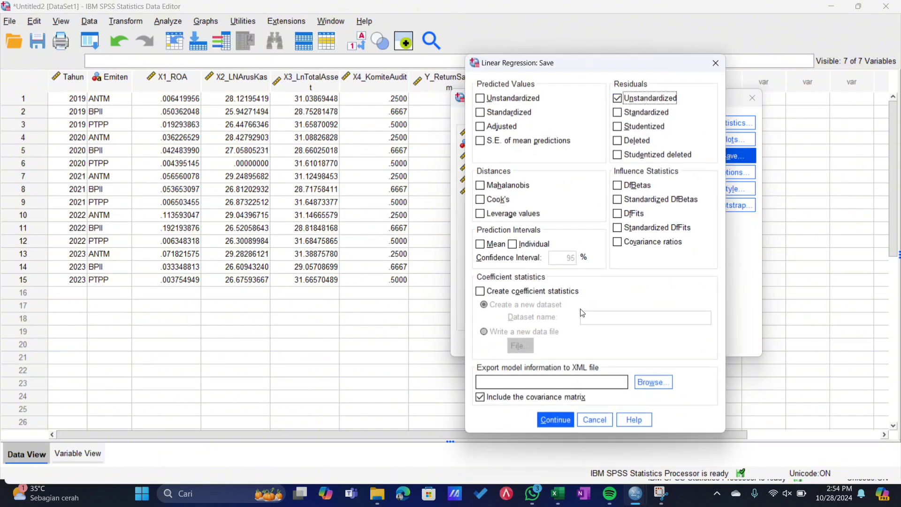
left_click(547, 420)
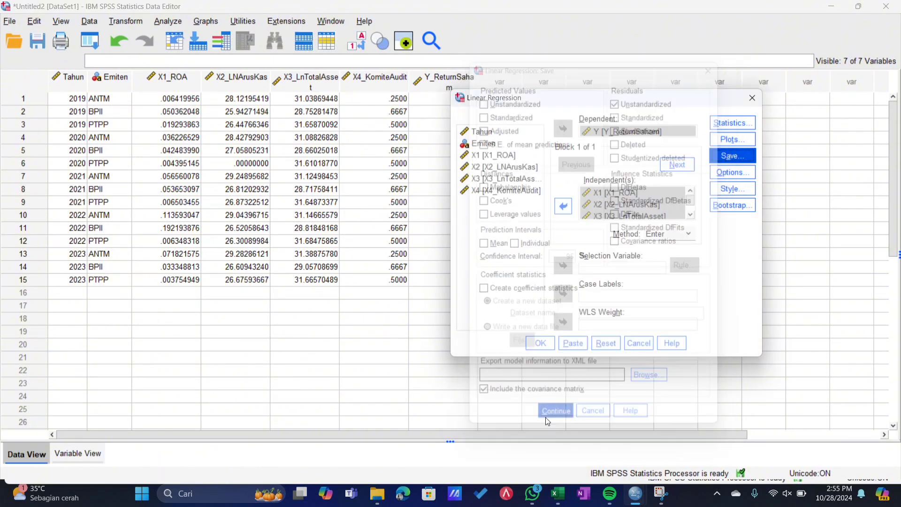
left_click(541, 344)
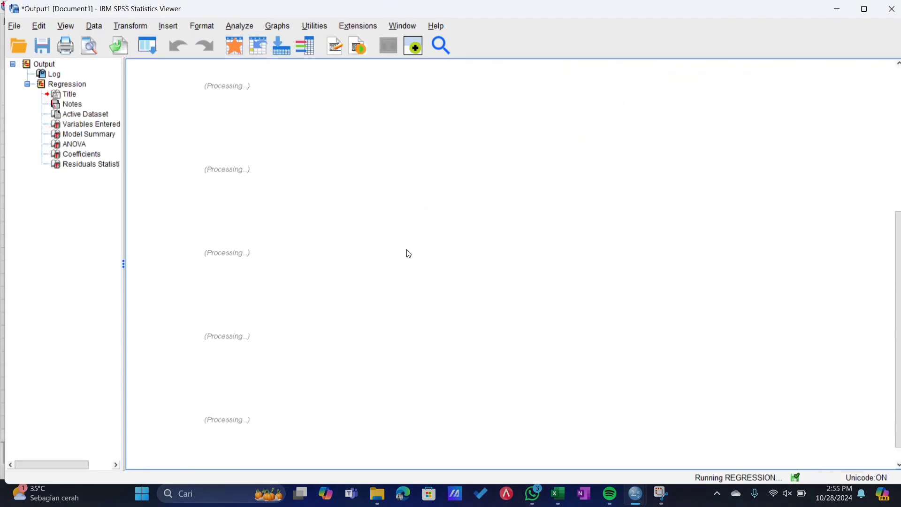
scroll(408, 254, "down", 1)
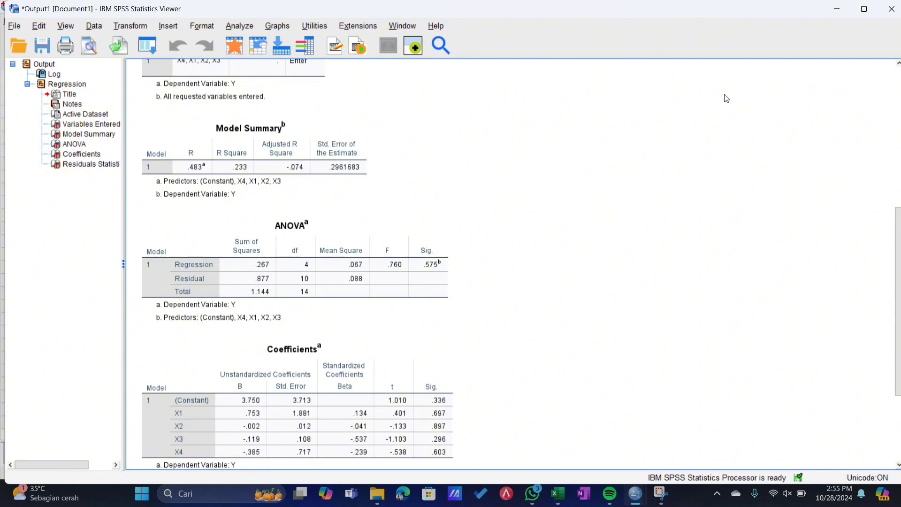
left_click(837, 9)
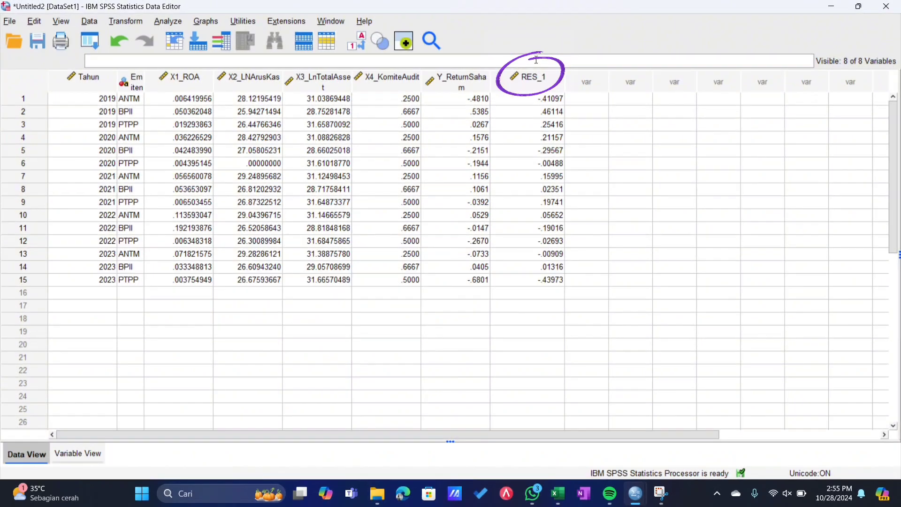
Step: Run a legacy one-sample Kolmogorov-Smirnov test for a normal distribution on the unstandardized residual RES_1, and return from the output to the data
left_click(169, 21)
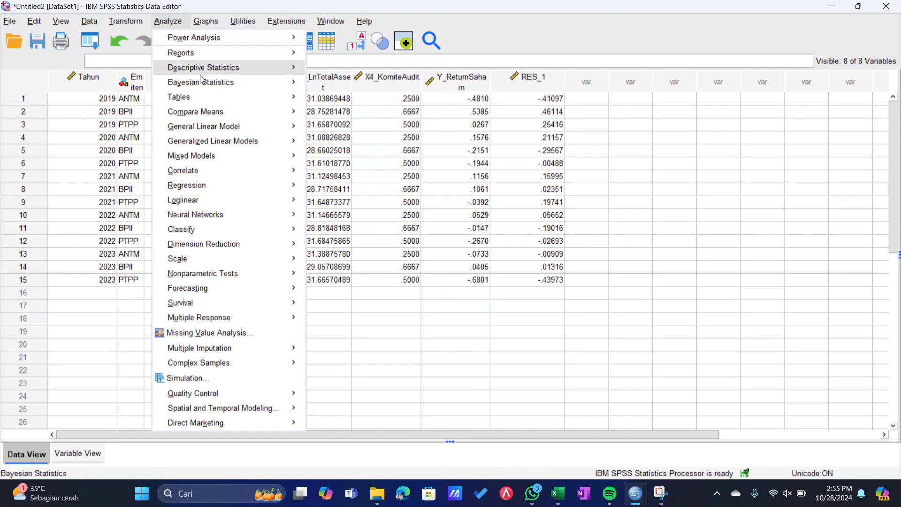
mouse_move(245, 280)
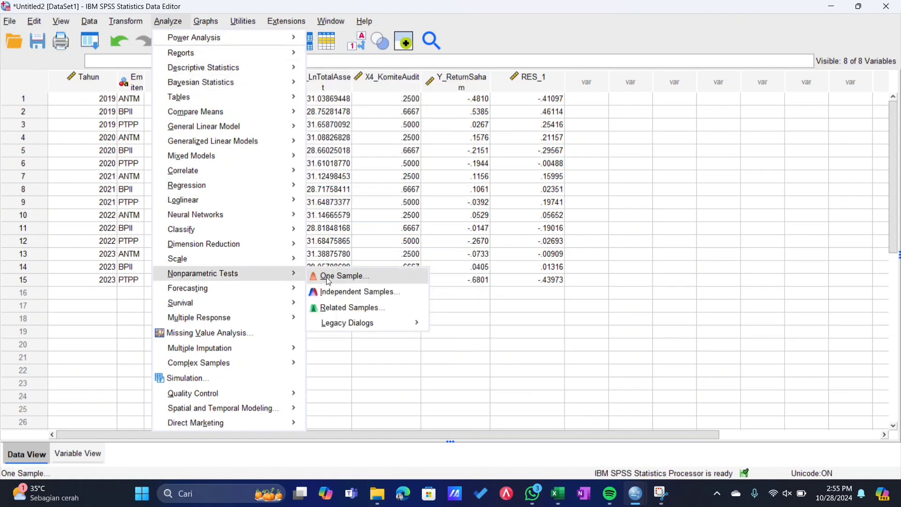
mouse_move(348, 324)
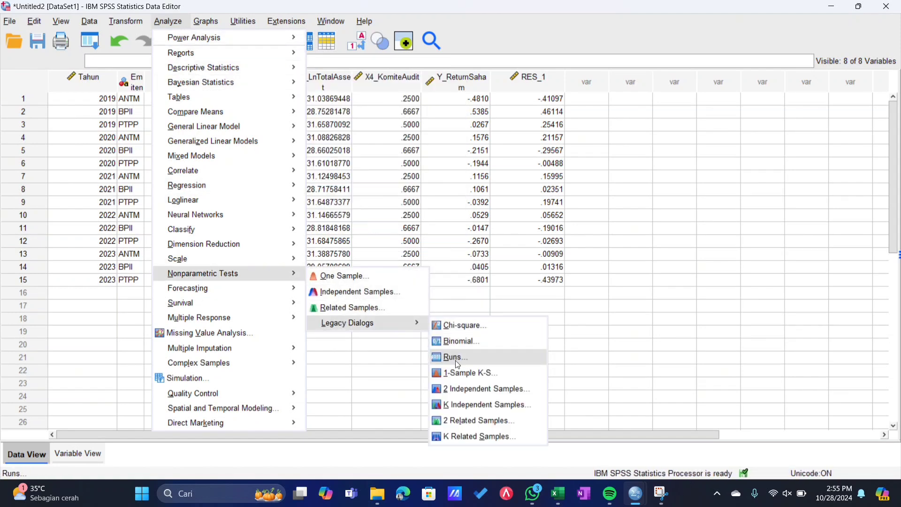
left_click(463, 373)
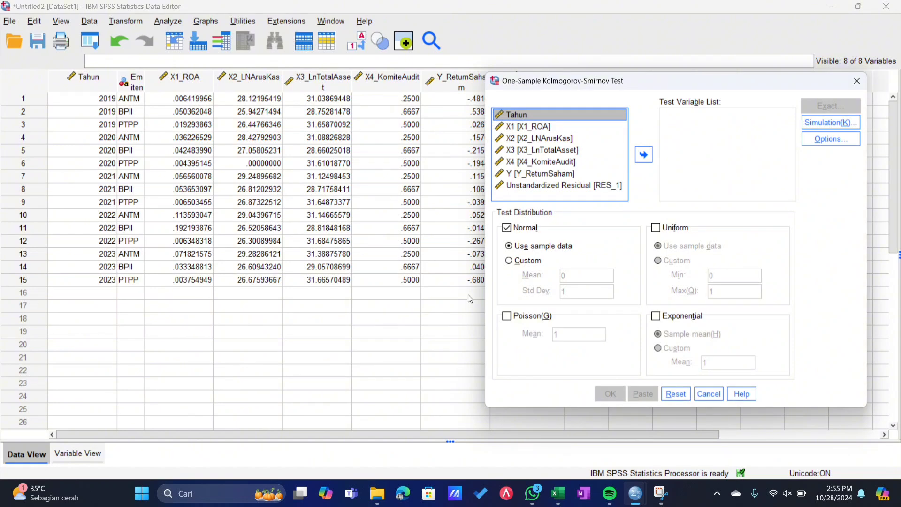
left_click(562, 185)
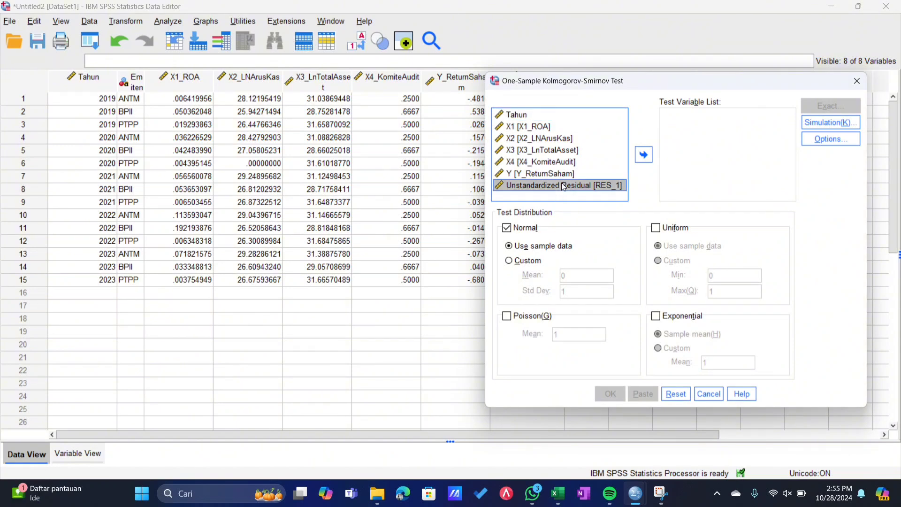
left_click(647, 157)
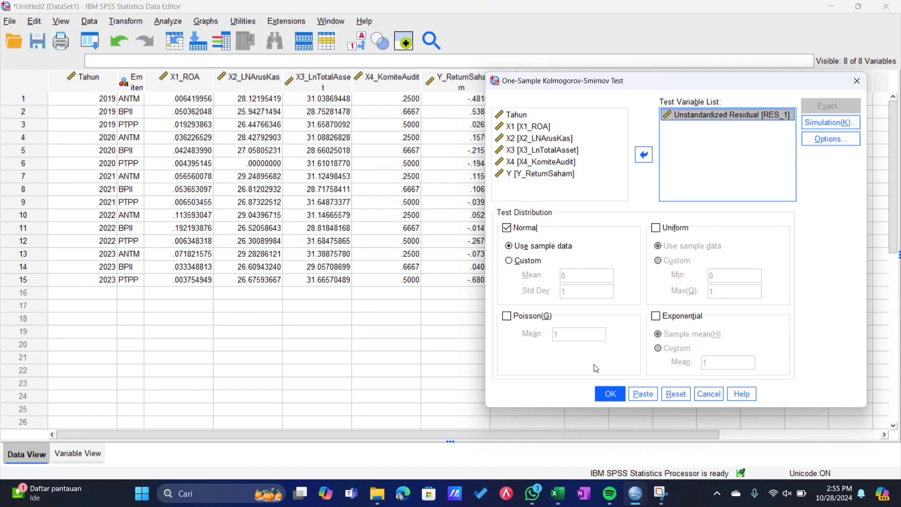
left_click(611, 395)
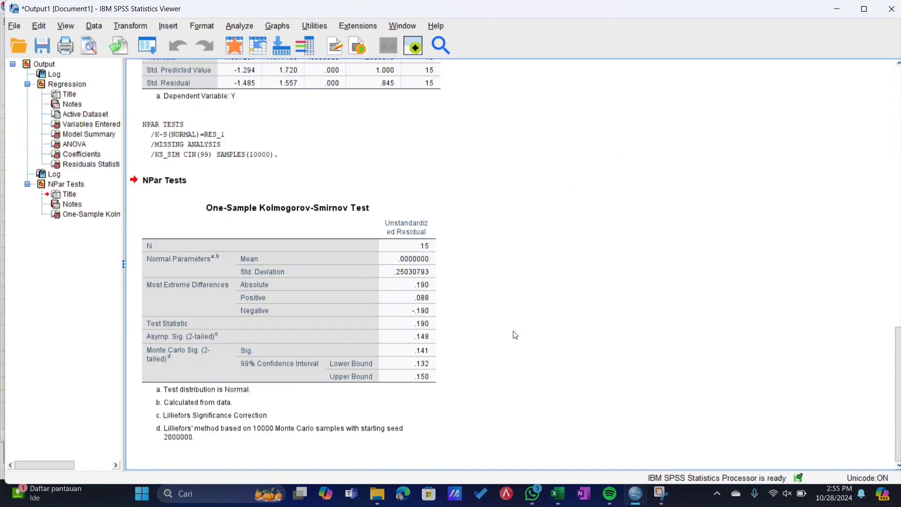
left_click(276, 351)
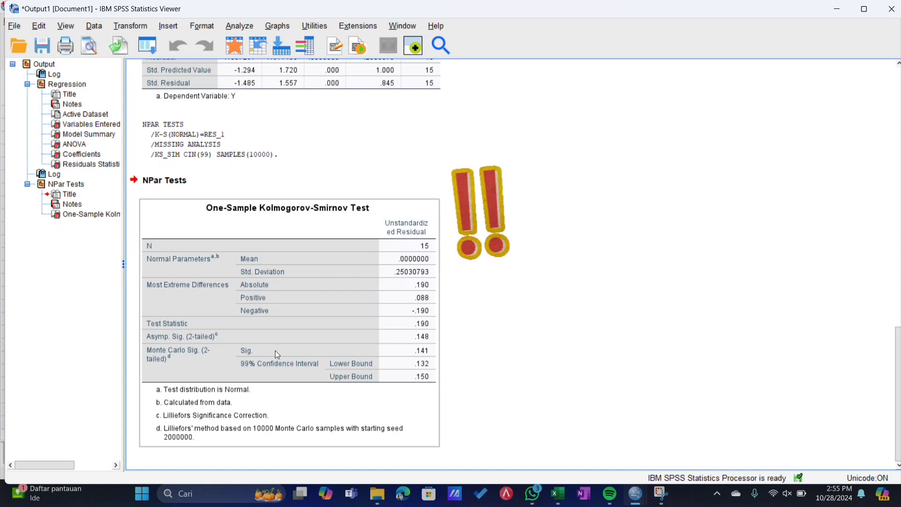
left_click(328, 317)
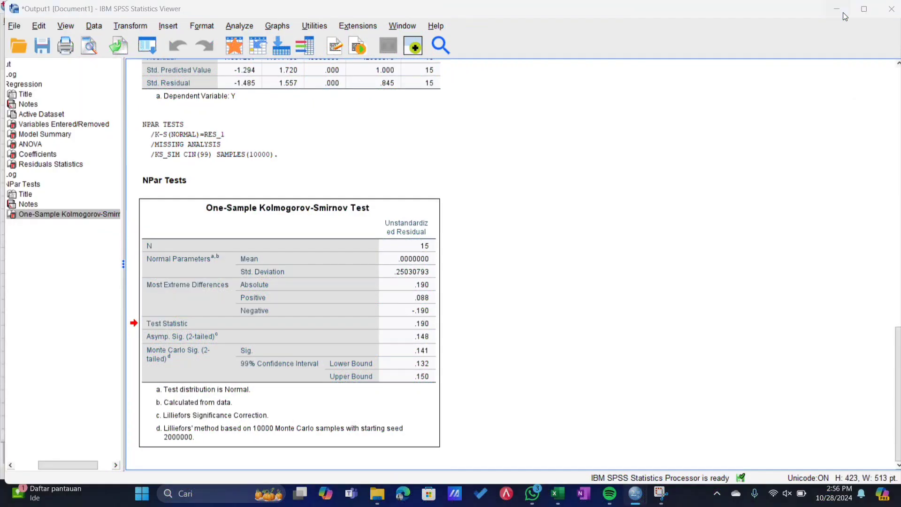
left_click(843, 13)
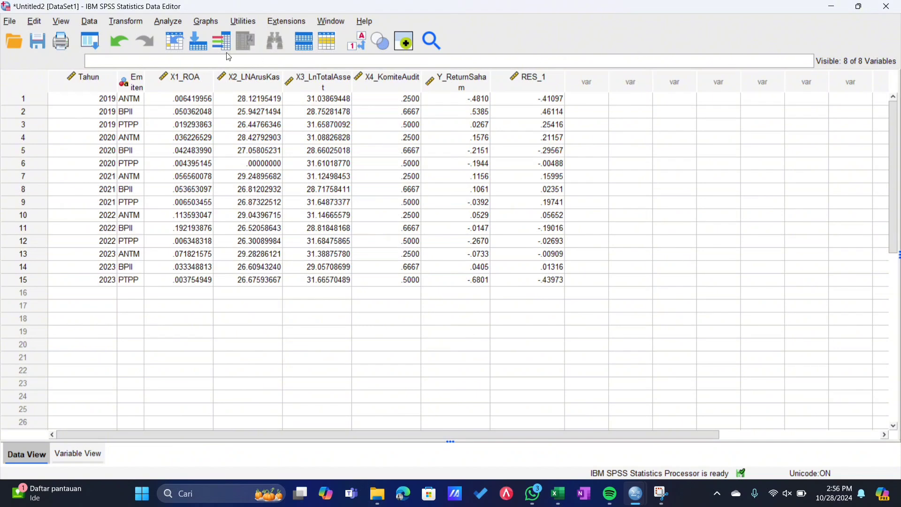
Step: Start computing a new variable with ABS_RES_1 as the target variable name
left_click(126, 21)
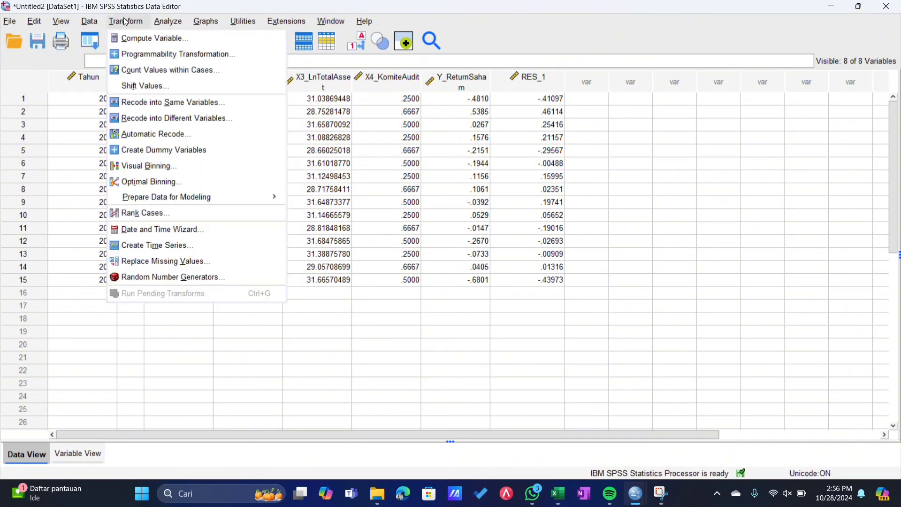
left_click(146, 40)
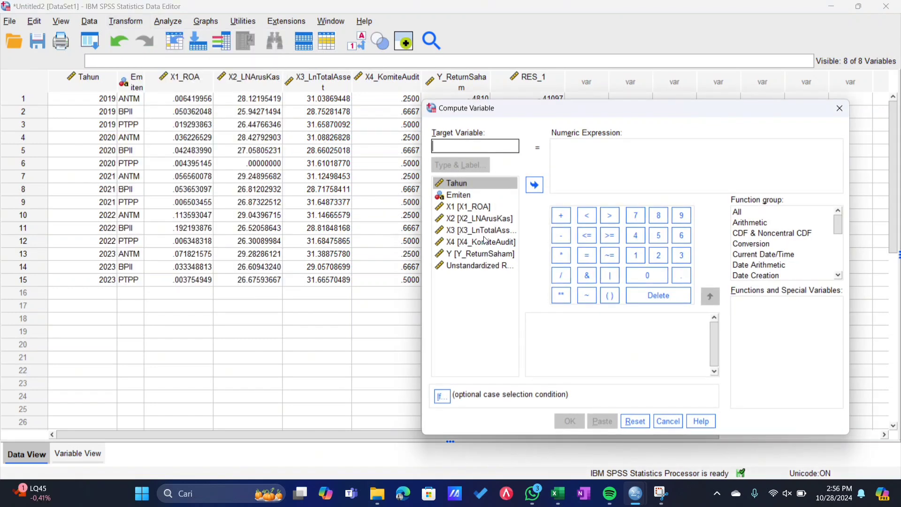
left_click(466, 148)
type("A")
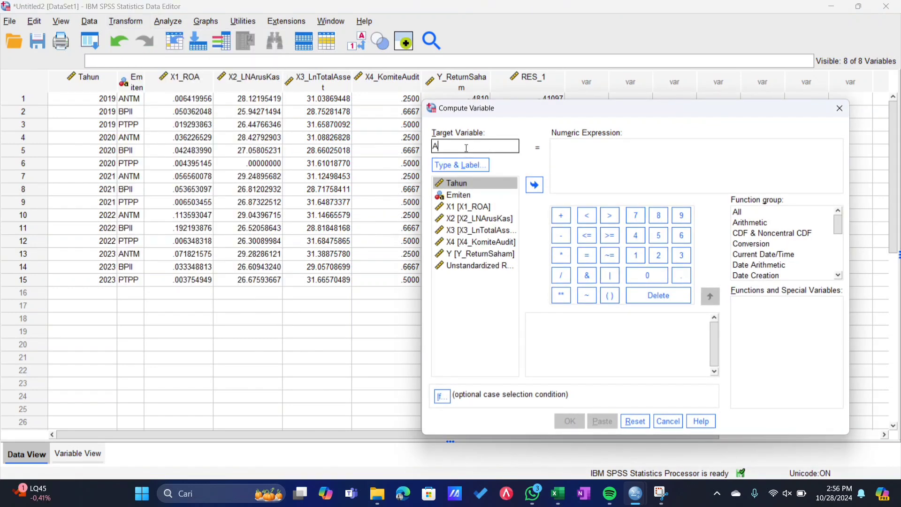
type("BS_RES_1")
Step: Compute the new variable with the arithmetic expression ABS(RES_1), and return from the output to the data
left_click(752, 229)
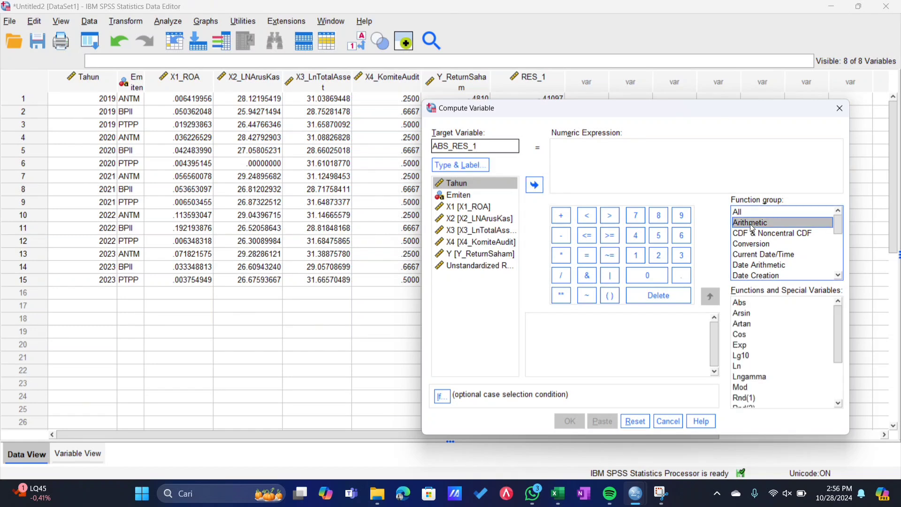
double_click(741, 306)
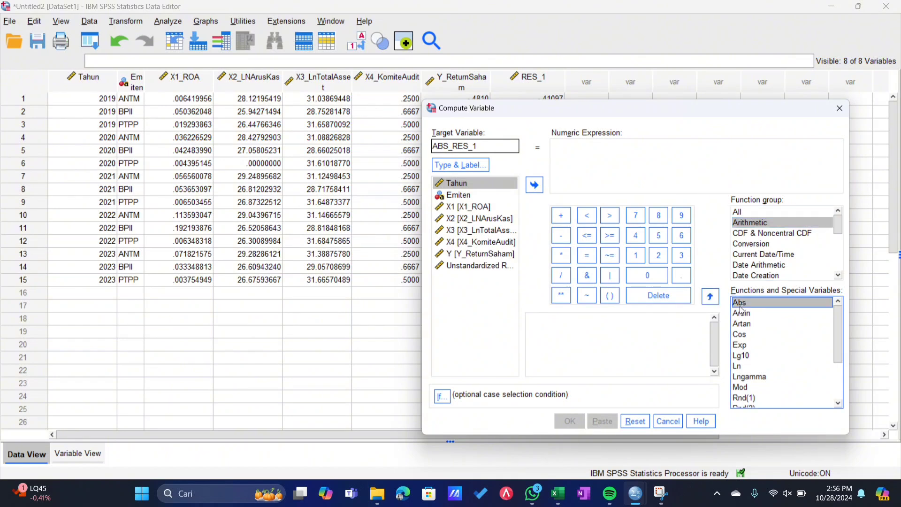
left_click(500, 266)
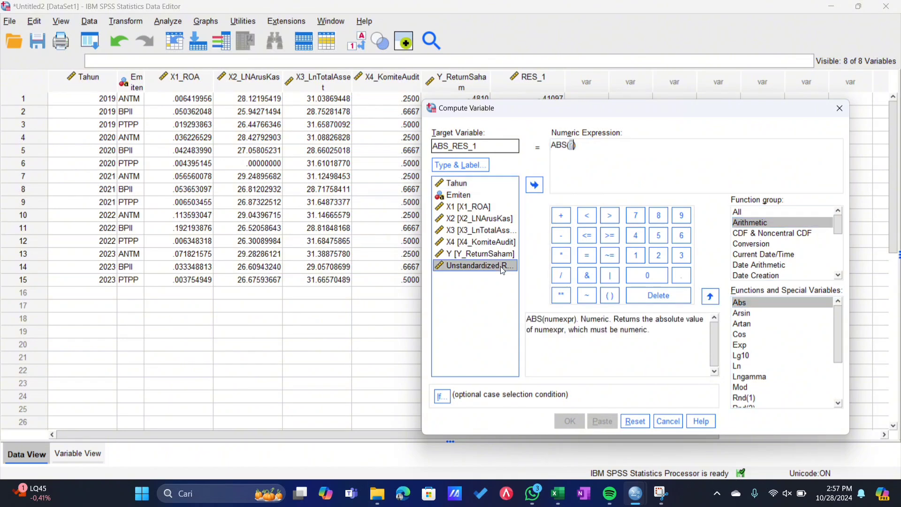
left_click(535, 186)
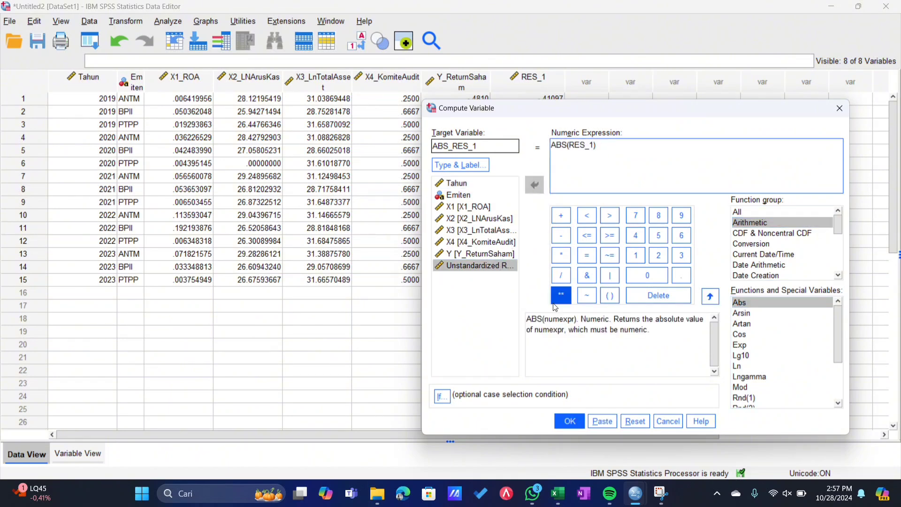
left_click(568, 422)
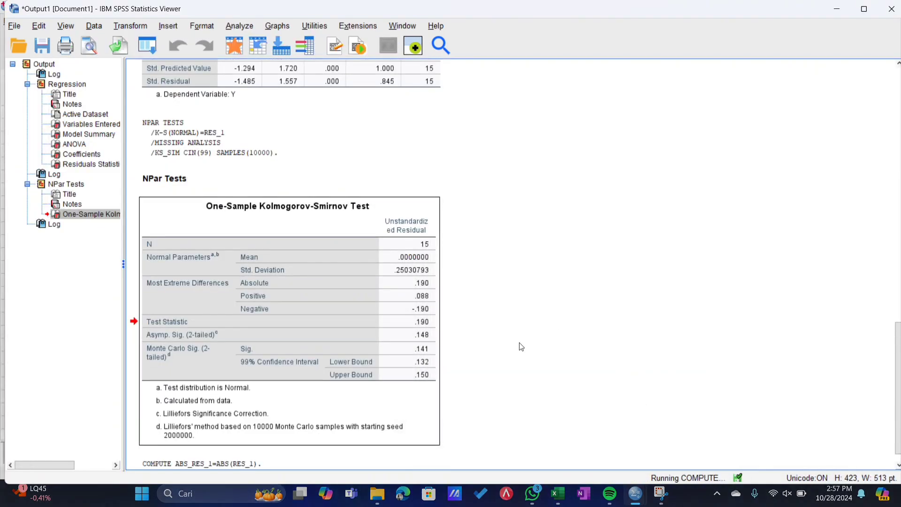
left_click(837, 9)
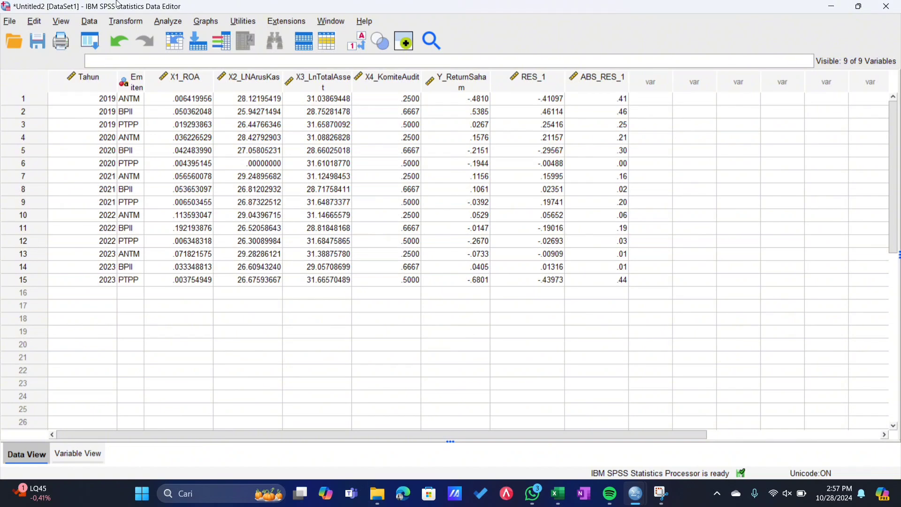
Step: Start a Linear Regression and replace the dependent variable Y_ReturnSaham with ABS_RES_1
left_click(160, 26)
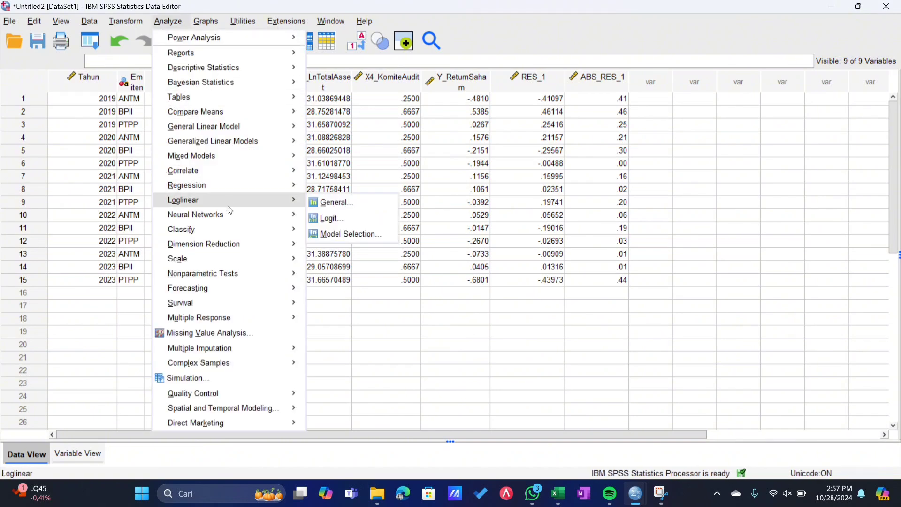
mouse_move(229, 185)
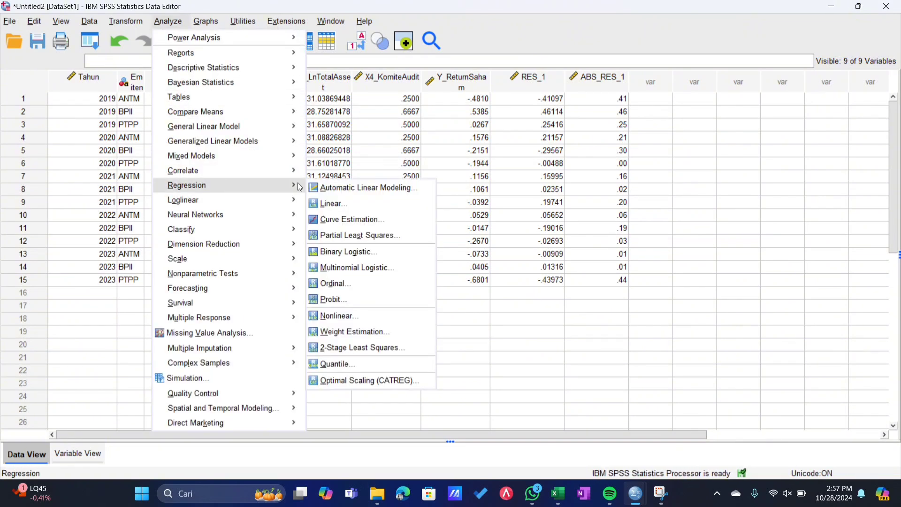
left_click(348, 199)
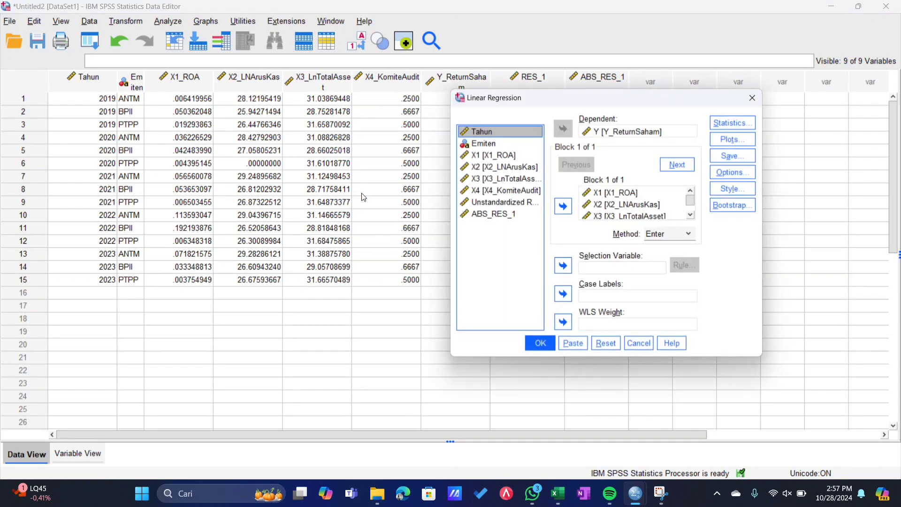
left_click(599, 131)
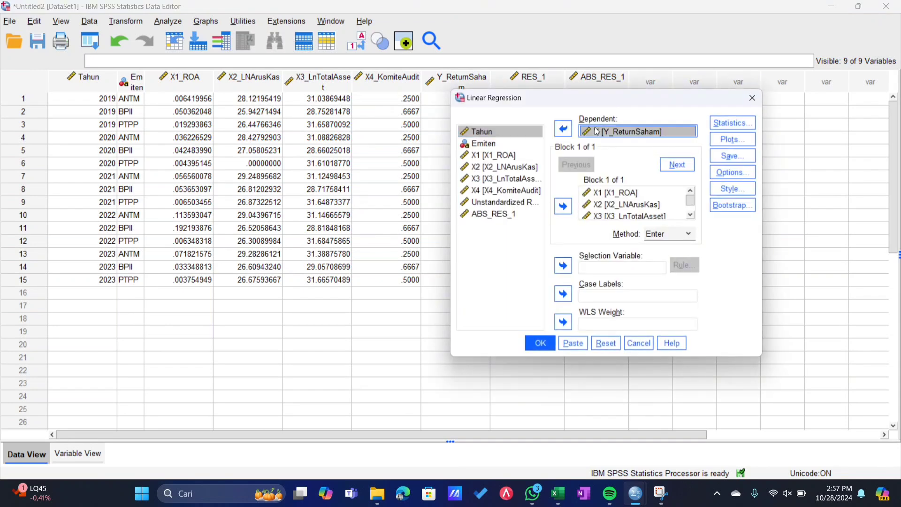
left_click(563, 128)
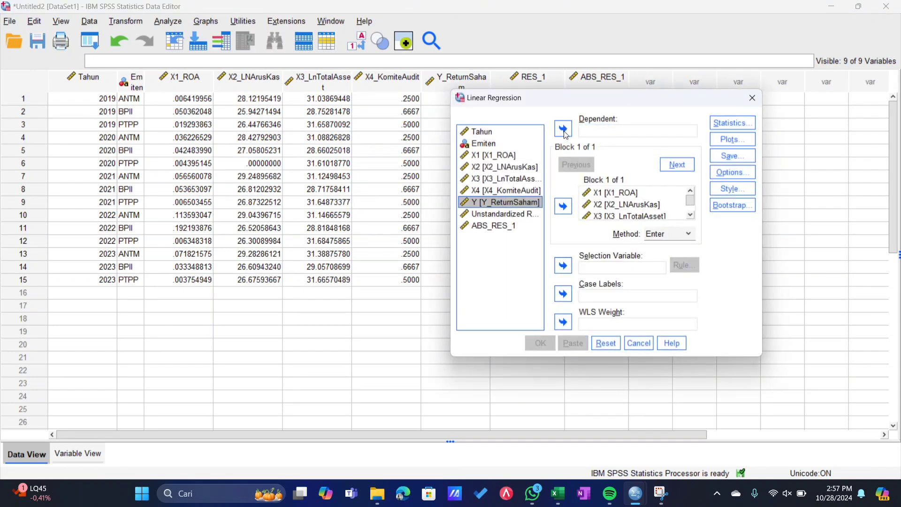
left_click(509, 228)
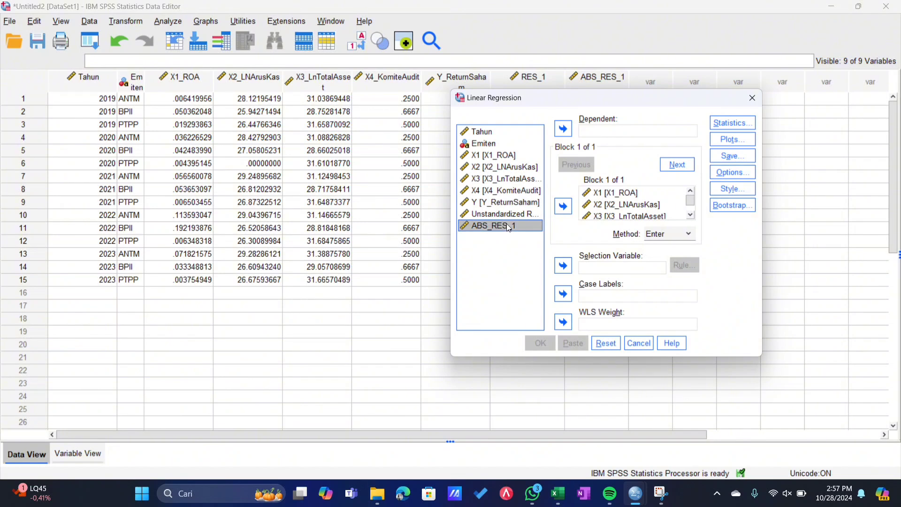
left_click(565, 130)
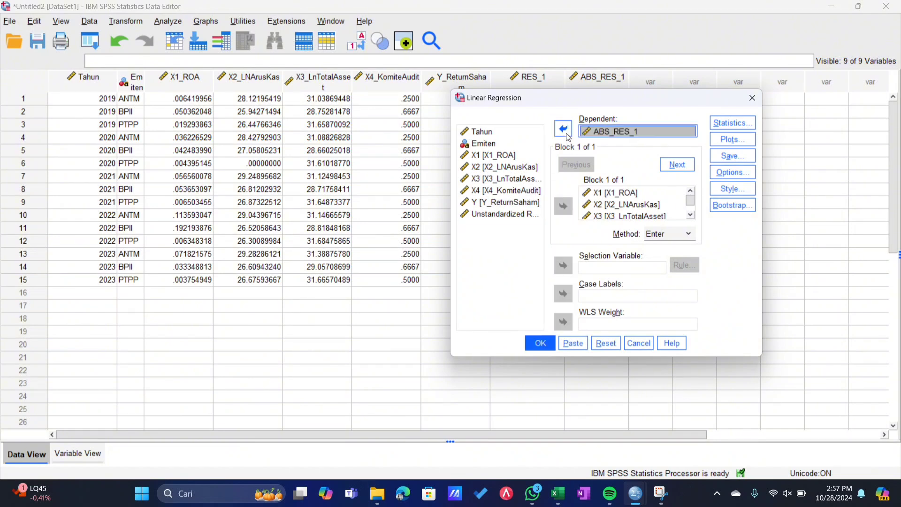
Step: Turn off saving unstandardized residuals, run the regression on ABS_RES_1, and return from the output to the data
left_click(717, 156)
left_click(666, 99)
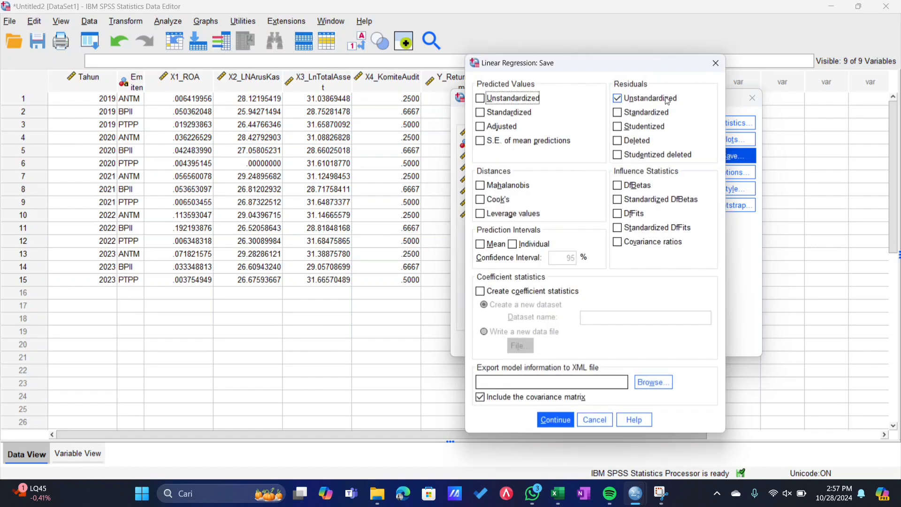
left_click(666, 99)
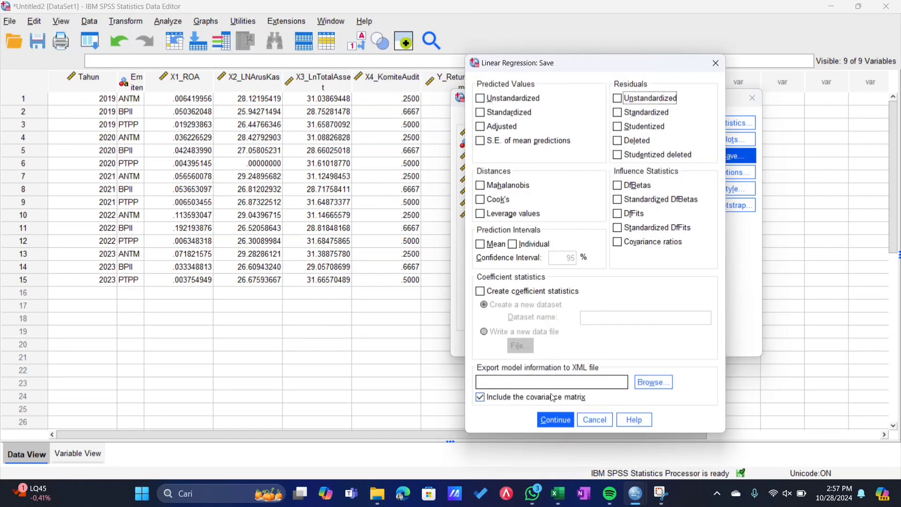
left_click(551, 419)
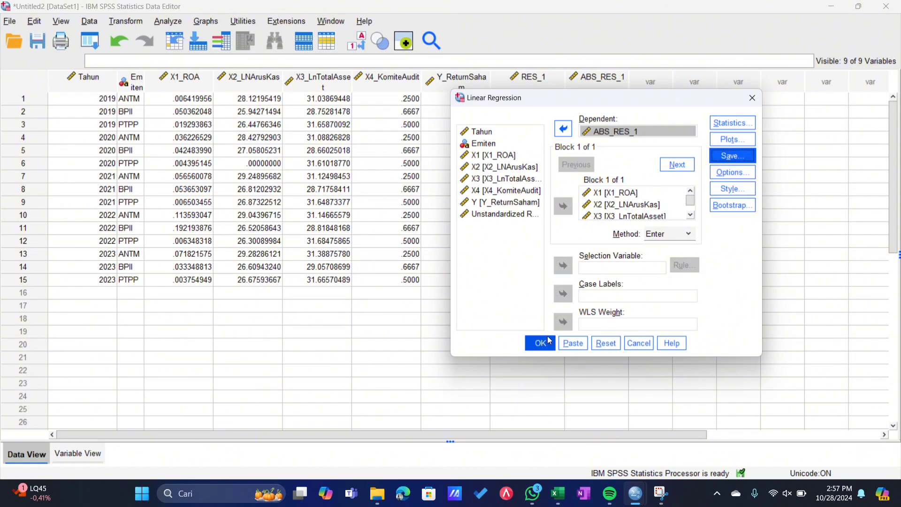
left_click(541, 343)
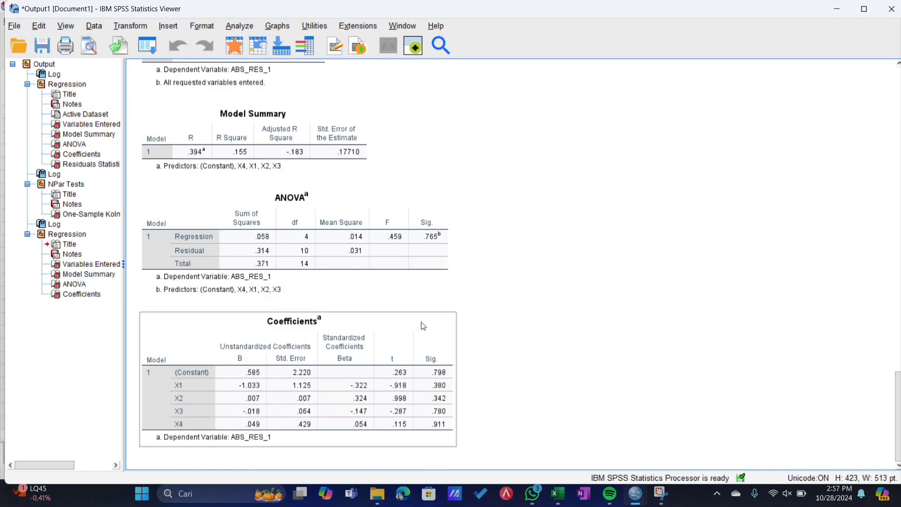
left_click(423, 326)
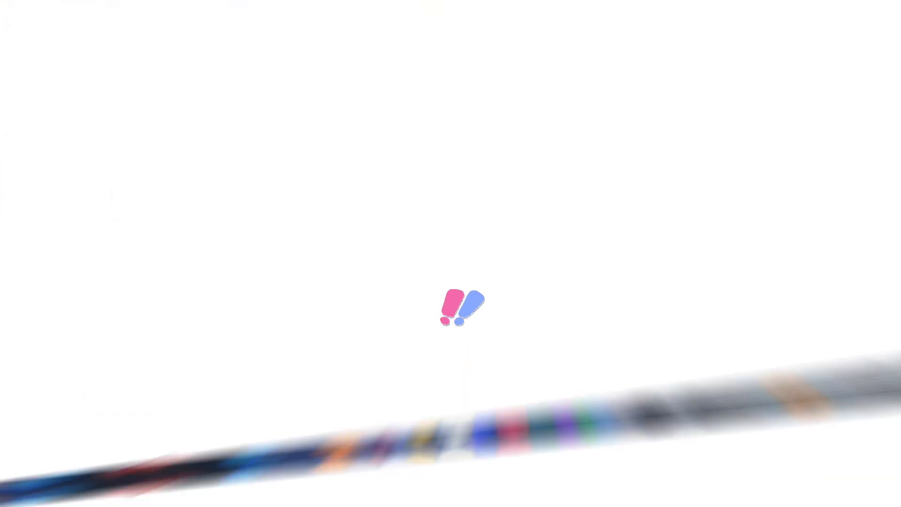
left_click(840, 14)
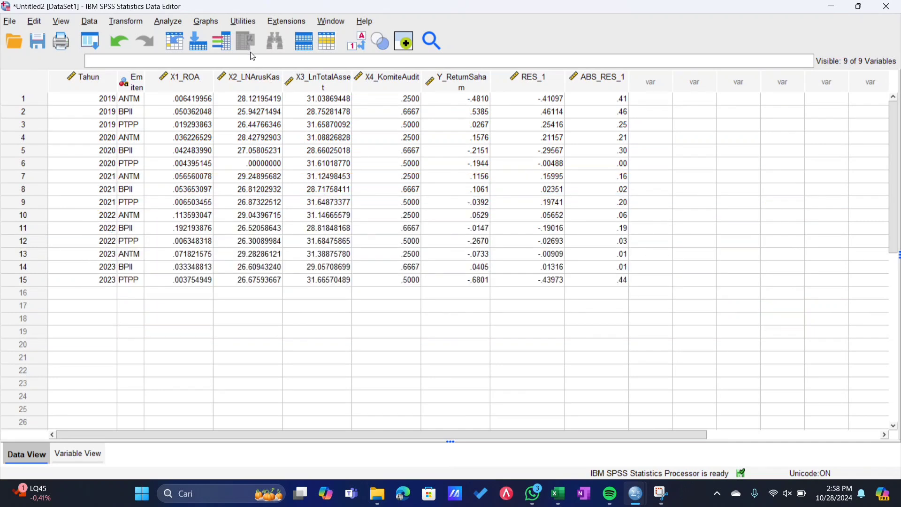
Step: Start a Linear Regression and replace the dependent variable ABS_RES_1 with Y_ReturnSaham
left_click(163, 23)
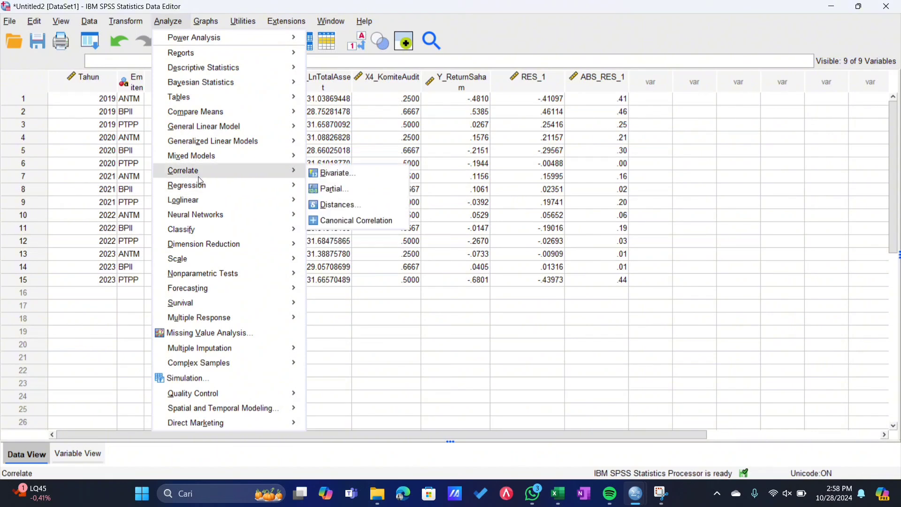
mouse_move(201, 186)
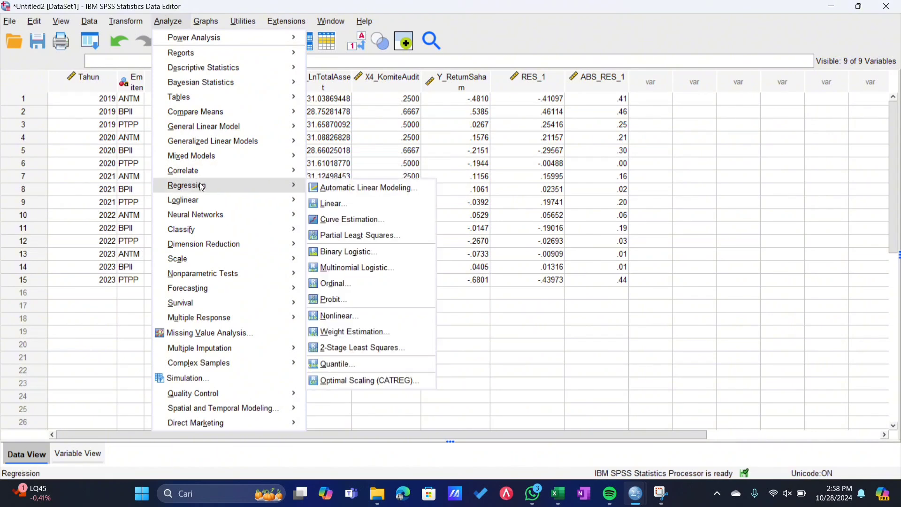
left_click(333, 205)
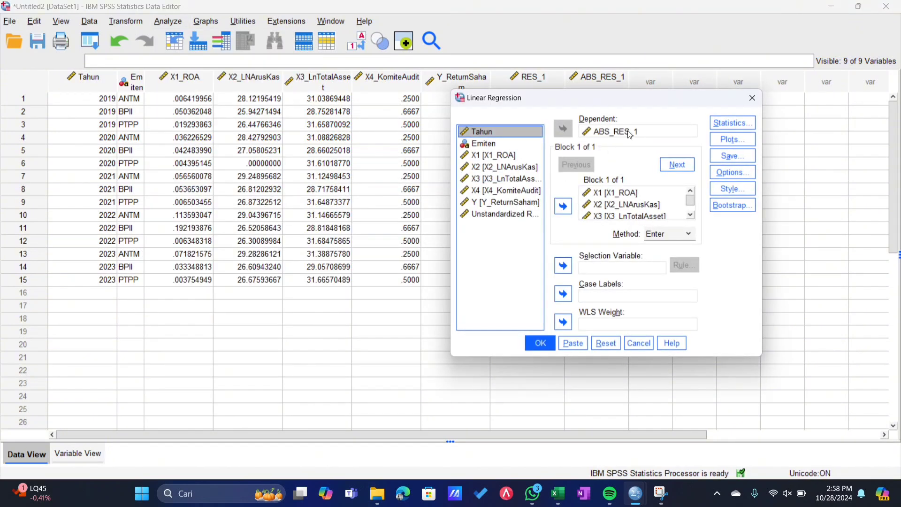
left_click(630, 133)
left_click(564, 128)
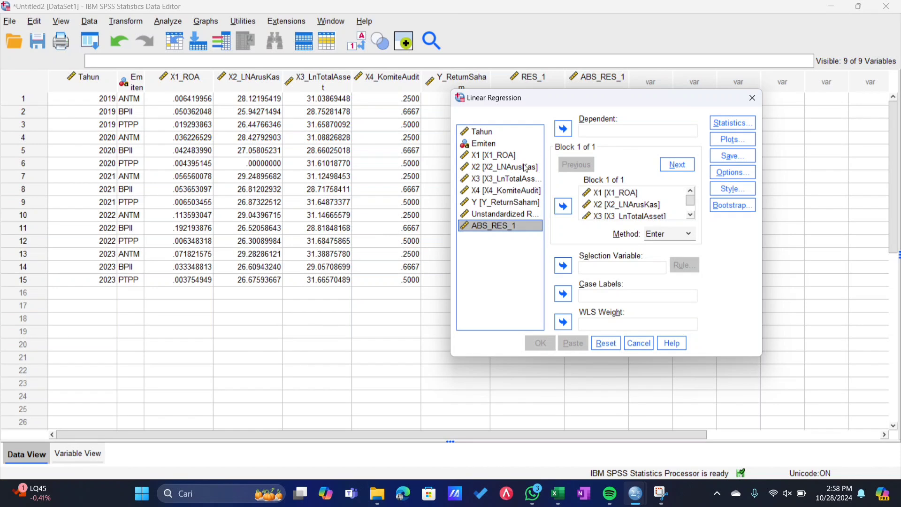
left_click(510, 201)
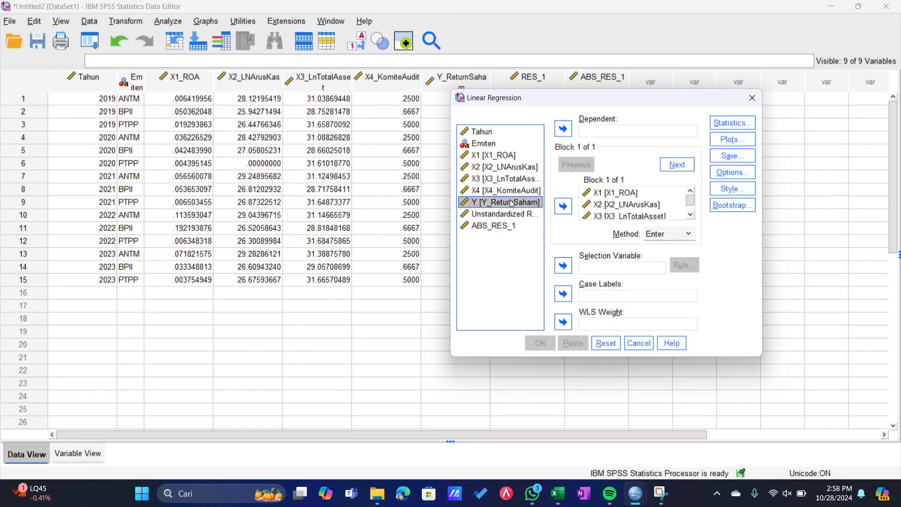
left_click(563, 127)
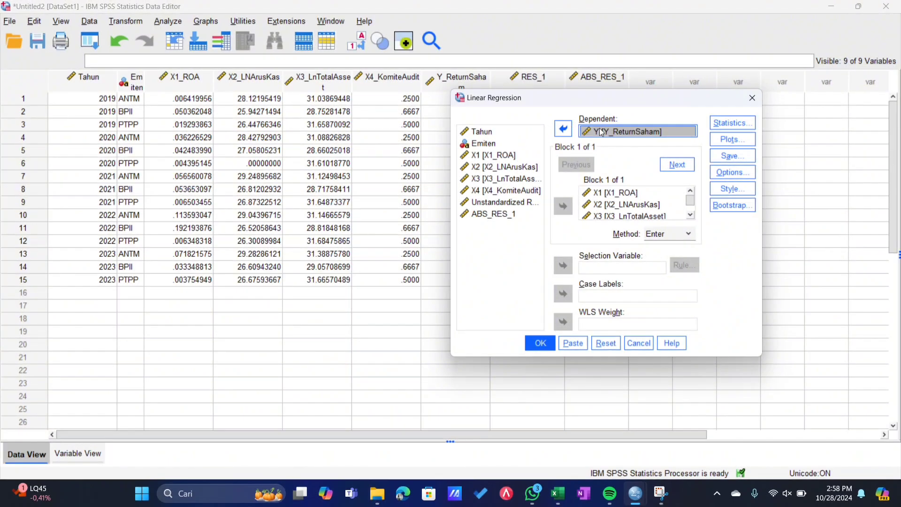
Step: Turn off Estimates and Model fit, enable Collinearity diagnostics, run the regression, and select the Coefficients table in the output
left_click(731, 125)
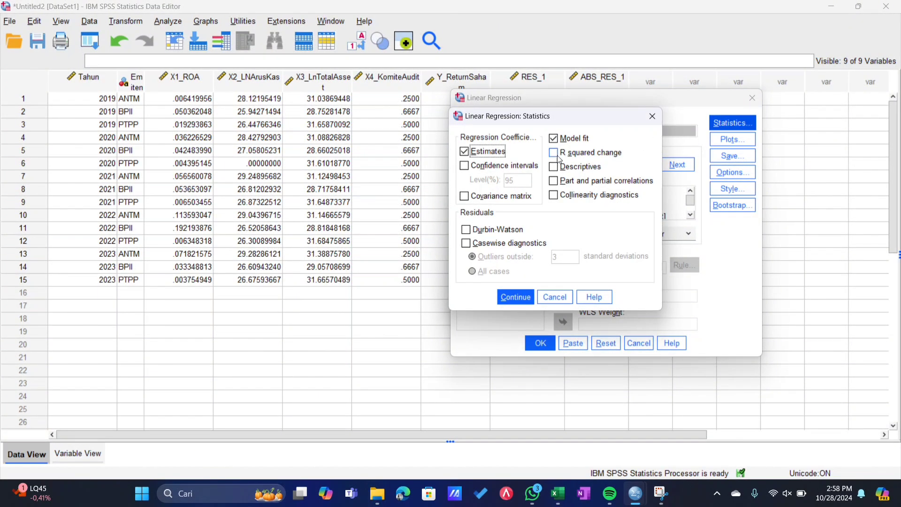
left_click(563, 140)
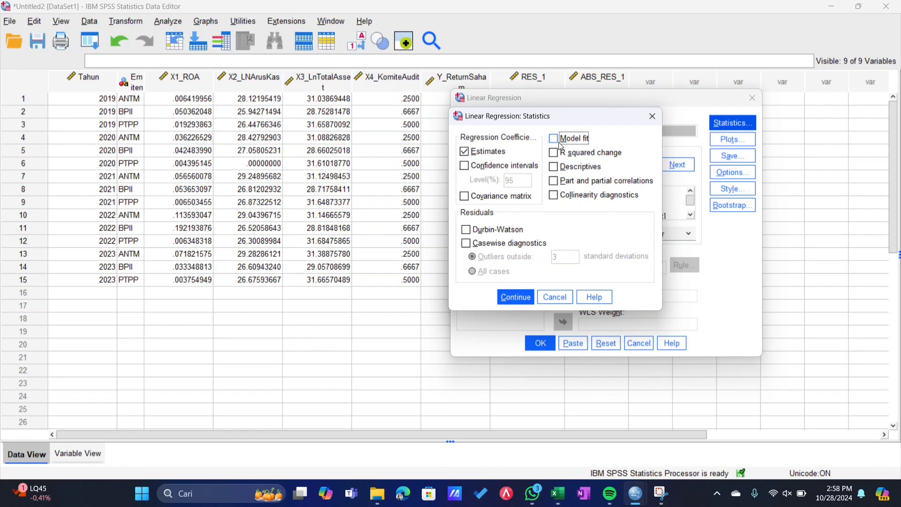
left_click(490, 154)
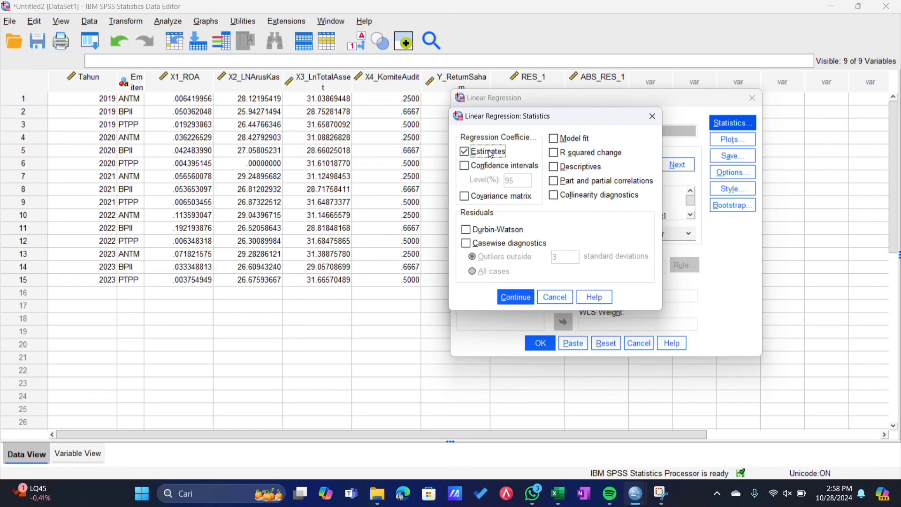
left_click(568, 197)
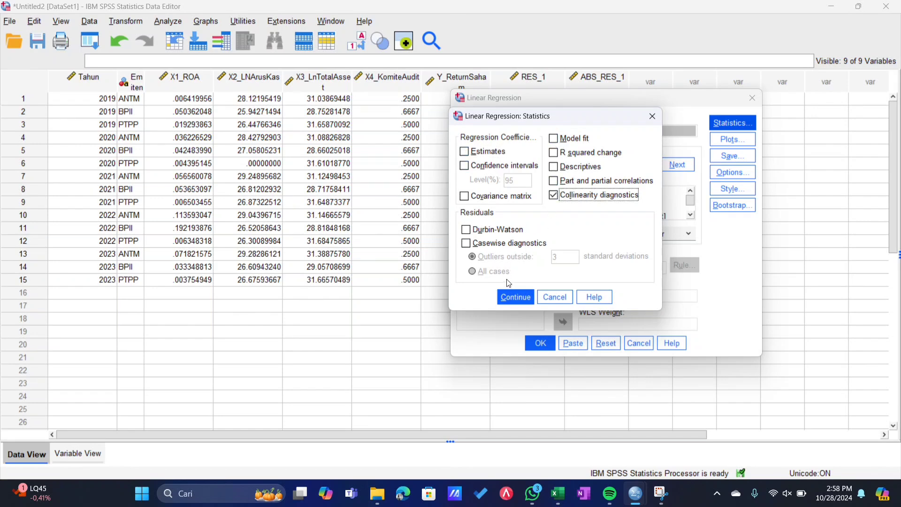
left_click(511, 294)
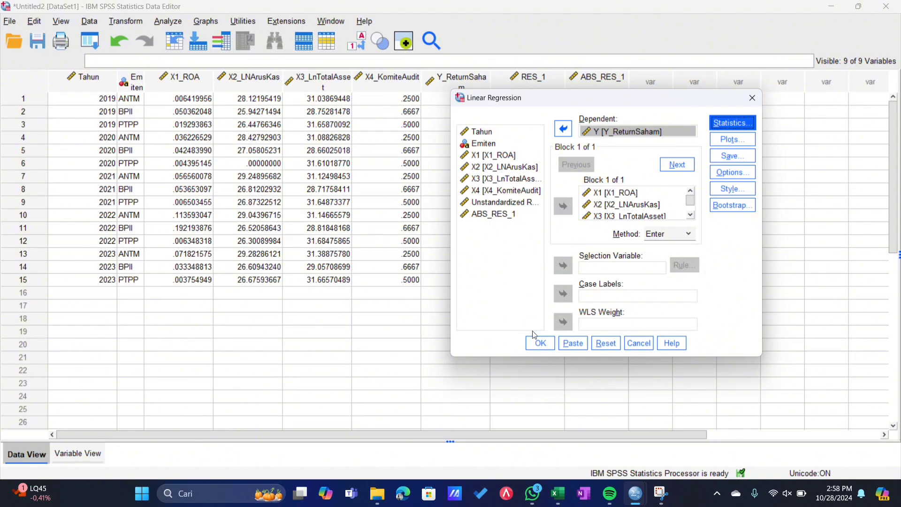
left_click(538, 343)
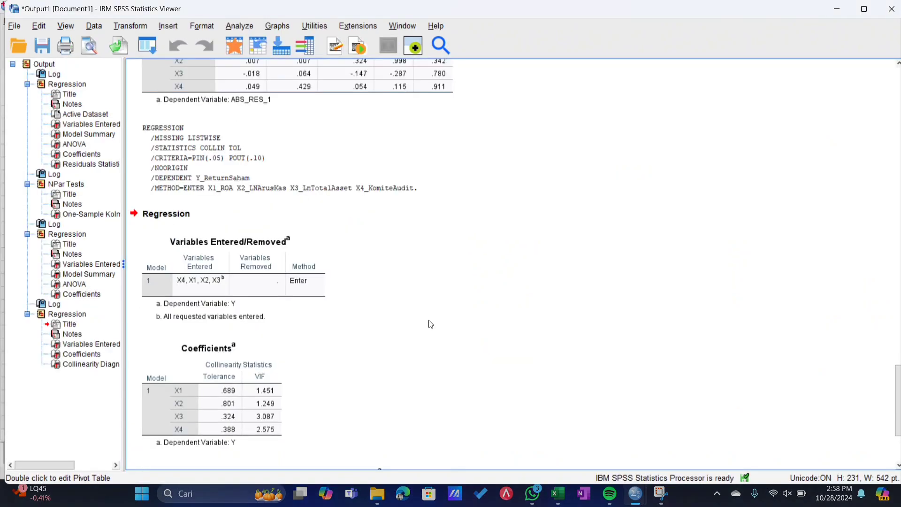
left_click(268, 301)
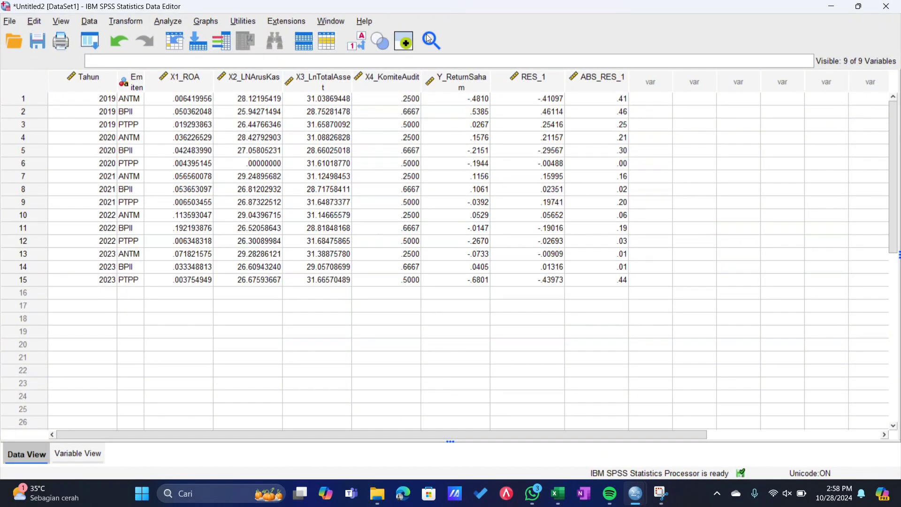
Step: Rerun the Linear Regression with Model fit, Estimates and Durbin-Watson on and Collinearity diagnostics off, and select the resulting Model Summary table
left_click(168, 24)
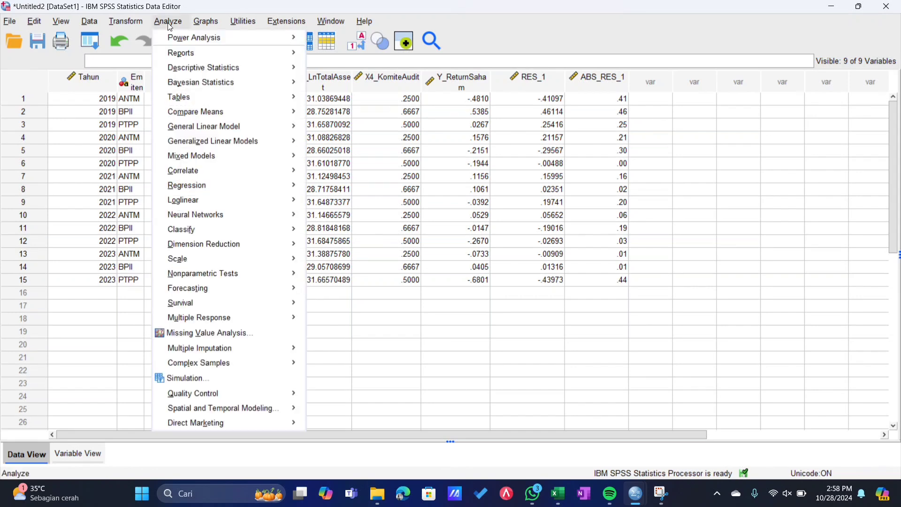
mouse_move(207, 188)
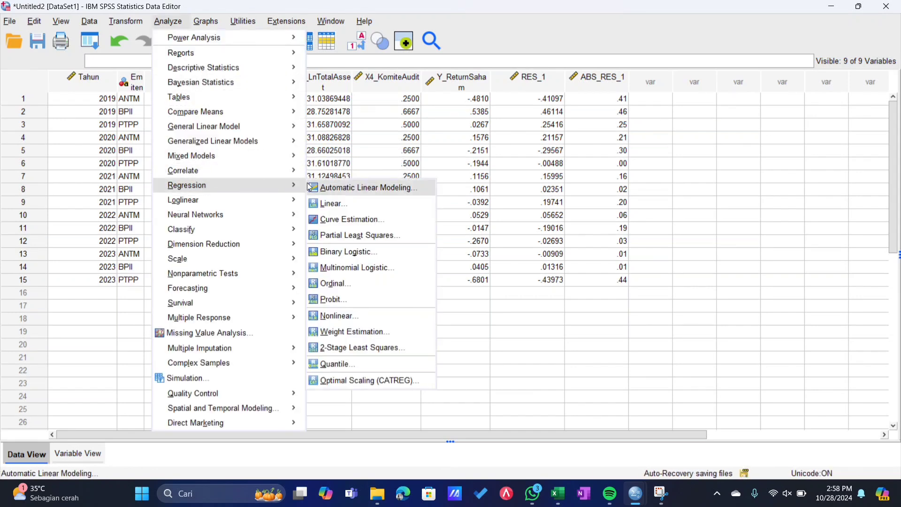
left_click(329, 204)
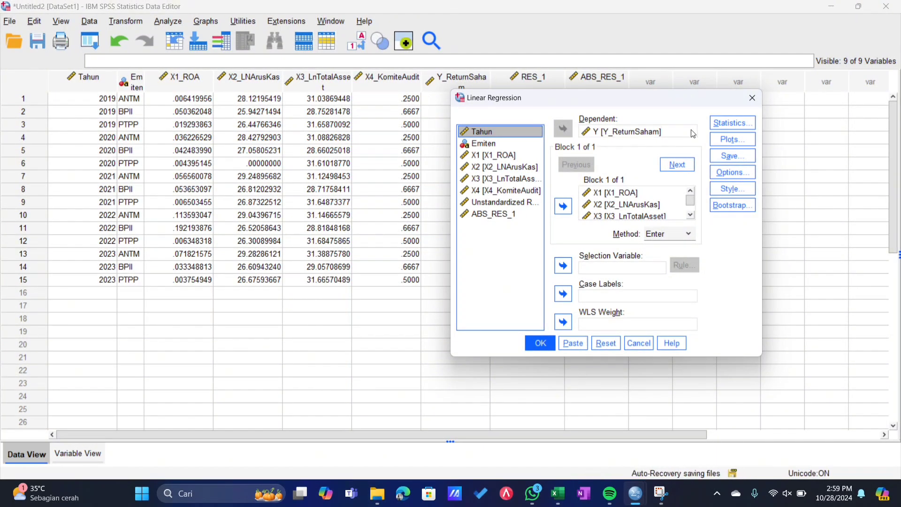
left_click(732, 123)
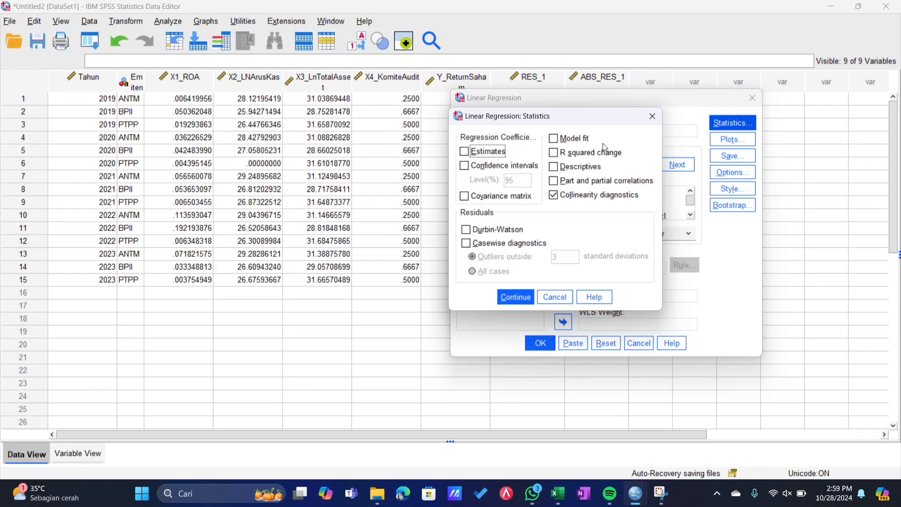
left_click(570, 138)
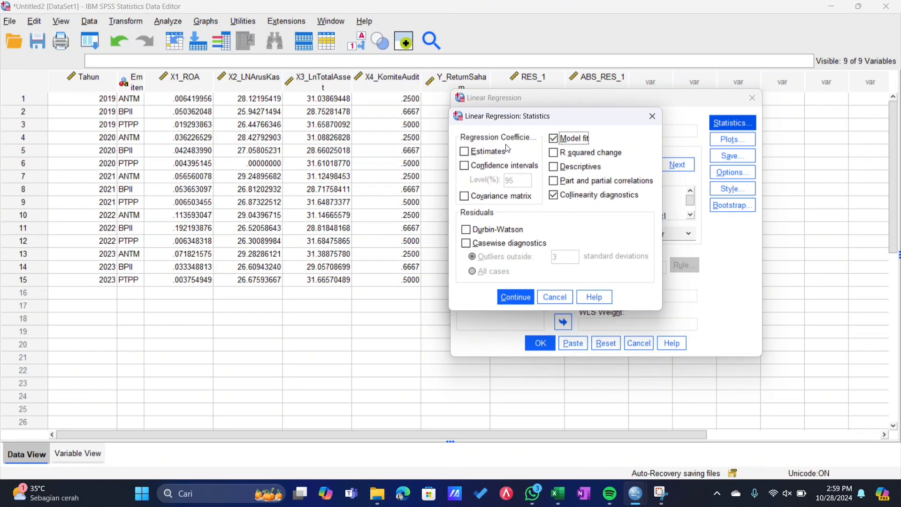
left_click(479, 153)
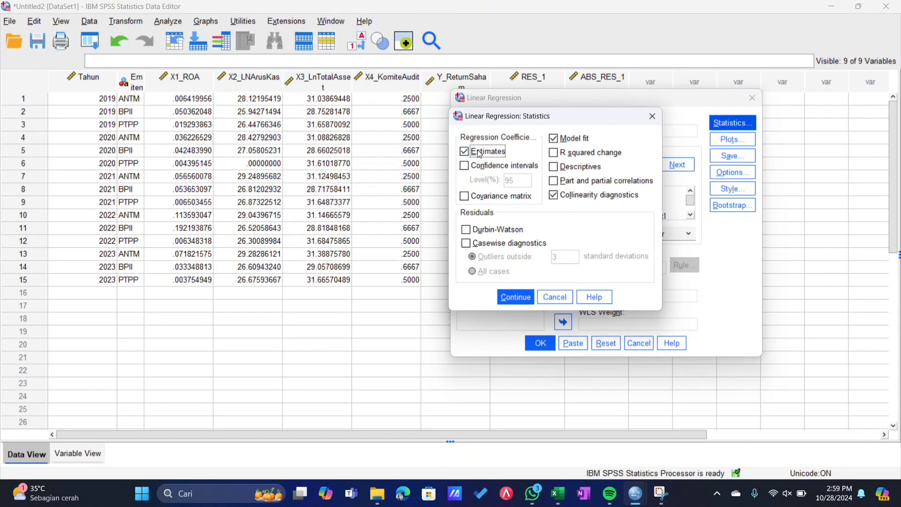
left_click(563, 199)
left_click(489, 235)
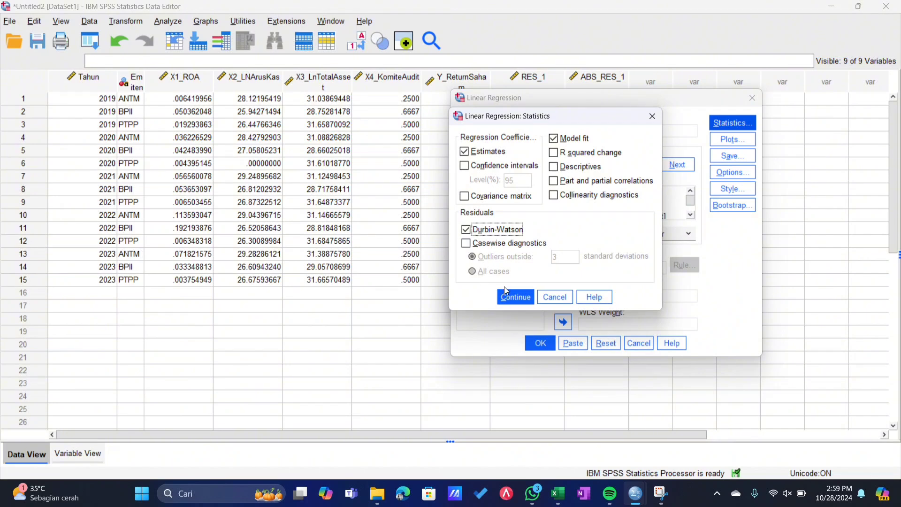
left_click(510, 298)
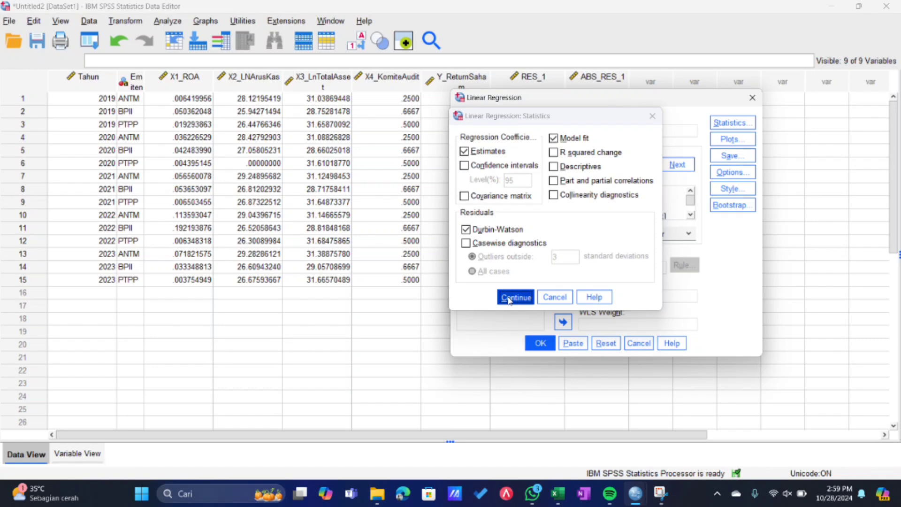
left_click(540, 347)
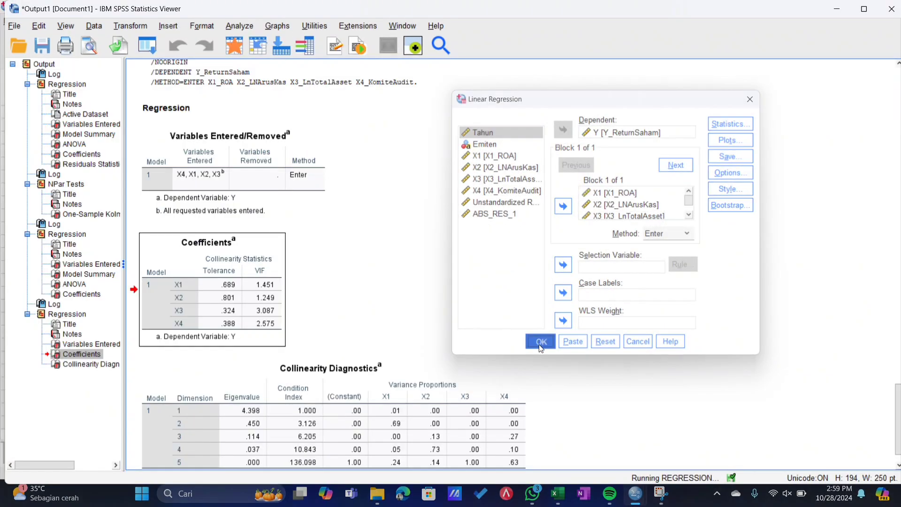
left_click(413, 129)
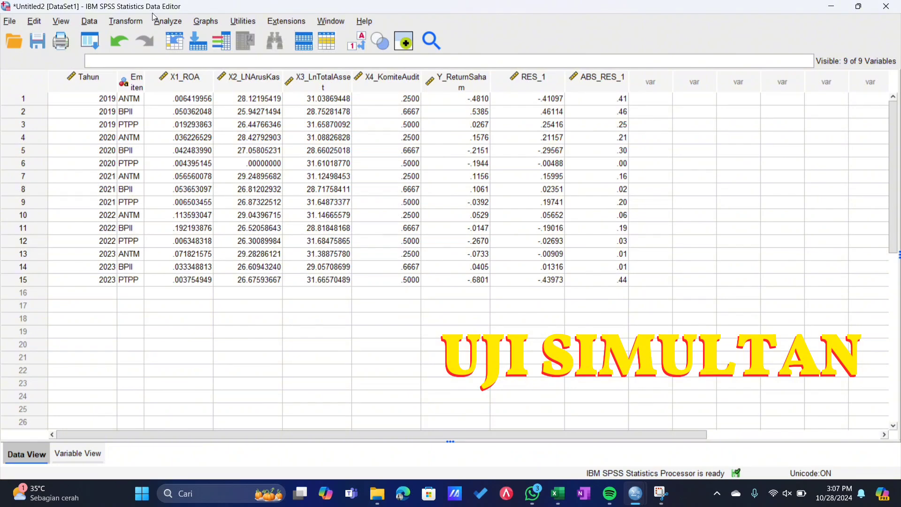
Step: Rerun the Linear Regression with Durbin-Watson turned off, select the ANOVA table in the output, and return to the data
left_click(165, 22)
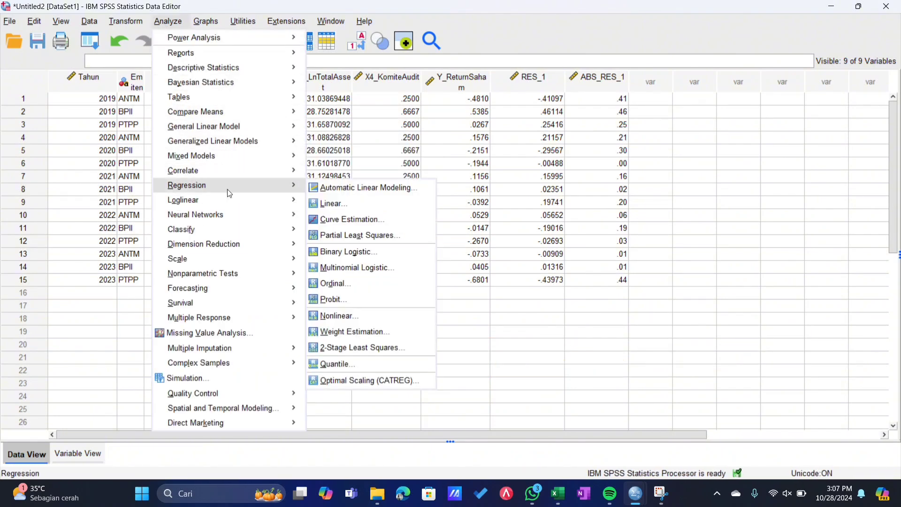
mouse_move(286, 188)
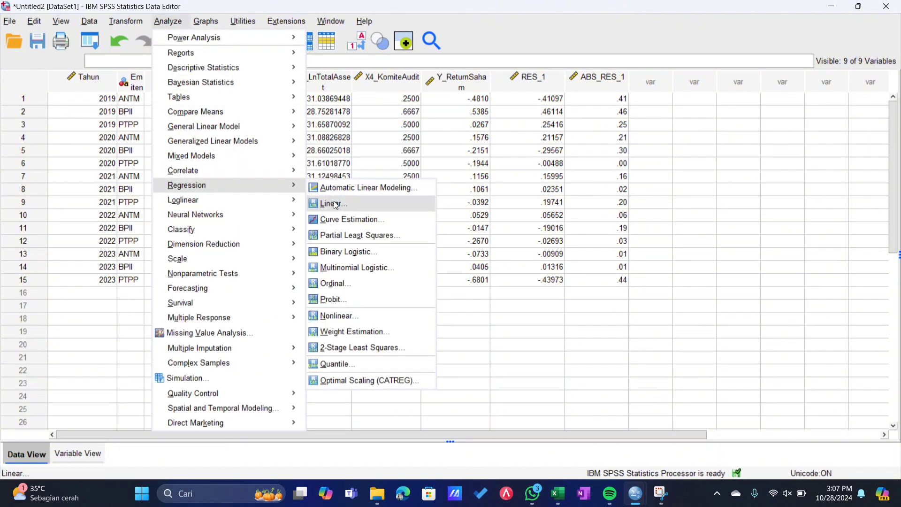
left_click(333, 202)
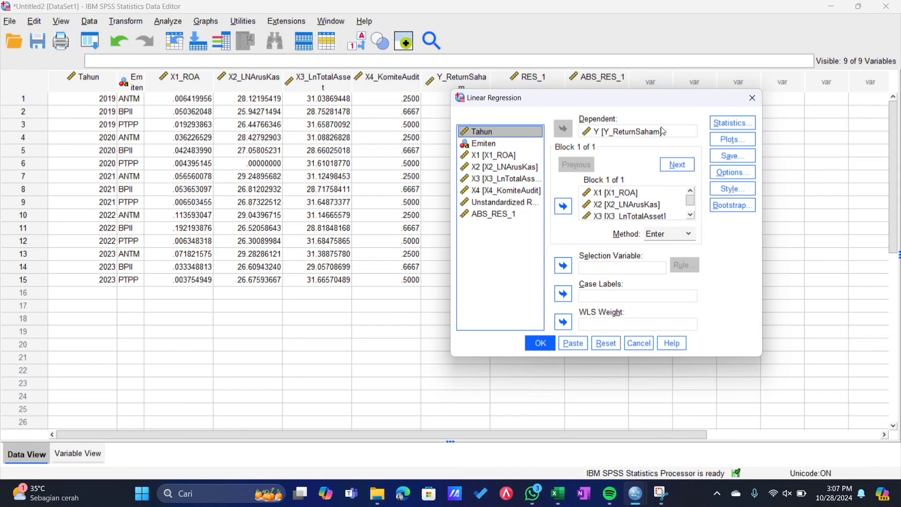
left_click(733, 123)
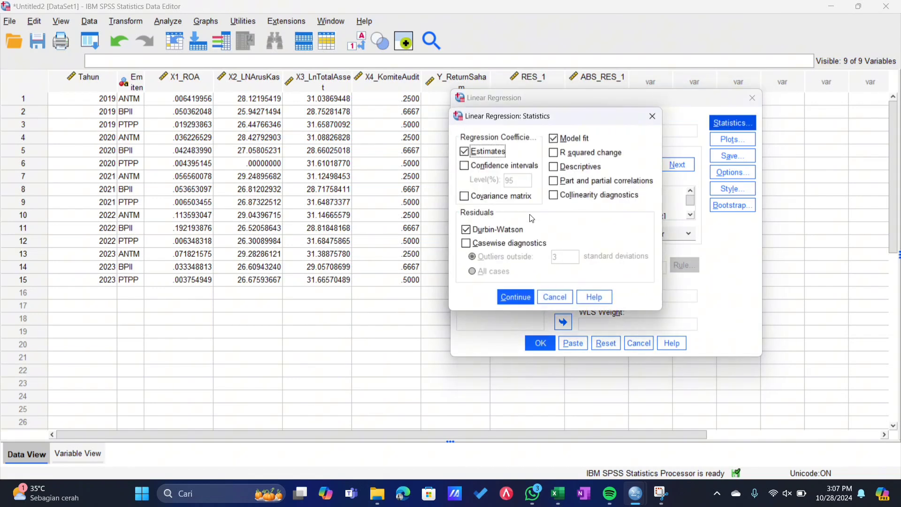
left_click(466, 229)
left_click(505, 299)
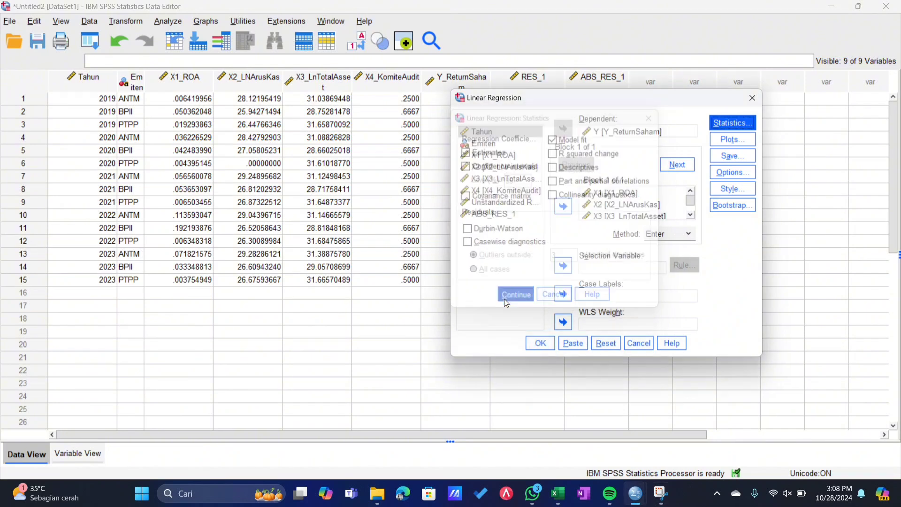
left_click(531, 345)
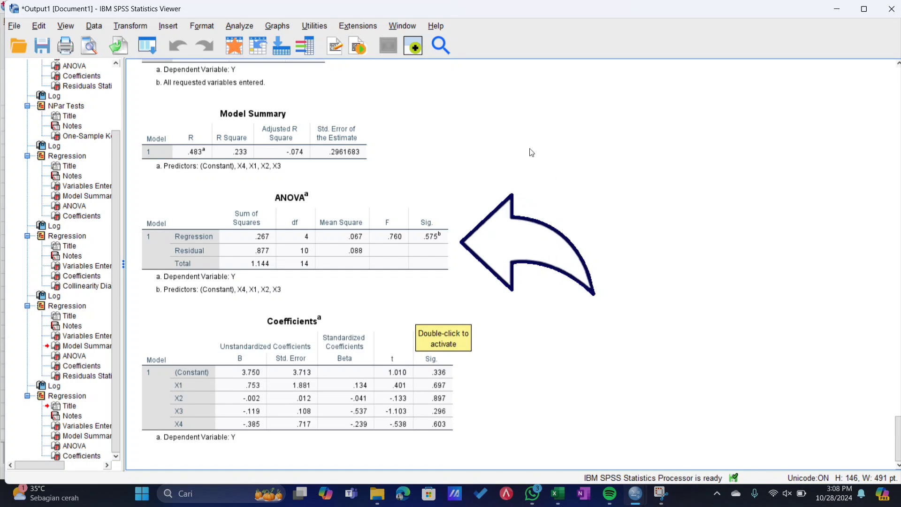
left_click(416, 223)
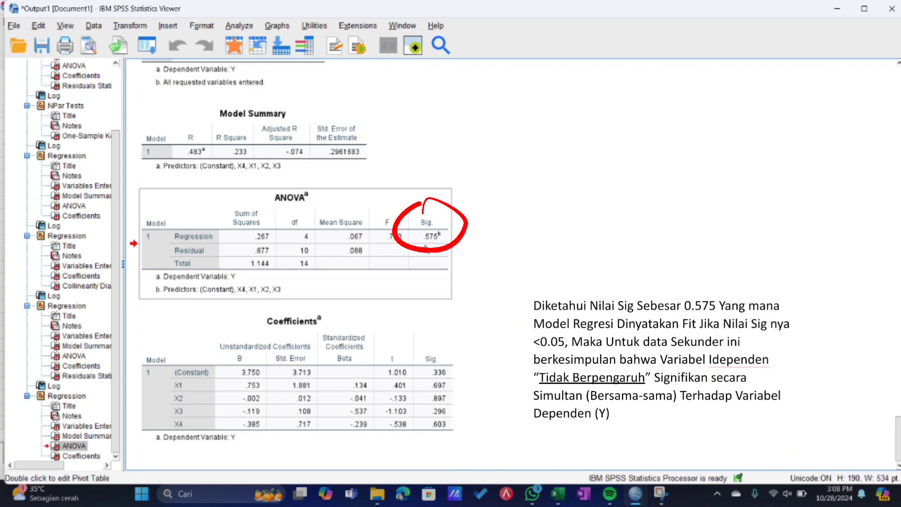
left_click(837, 8)
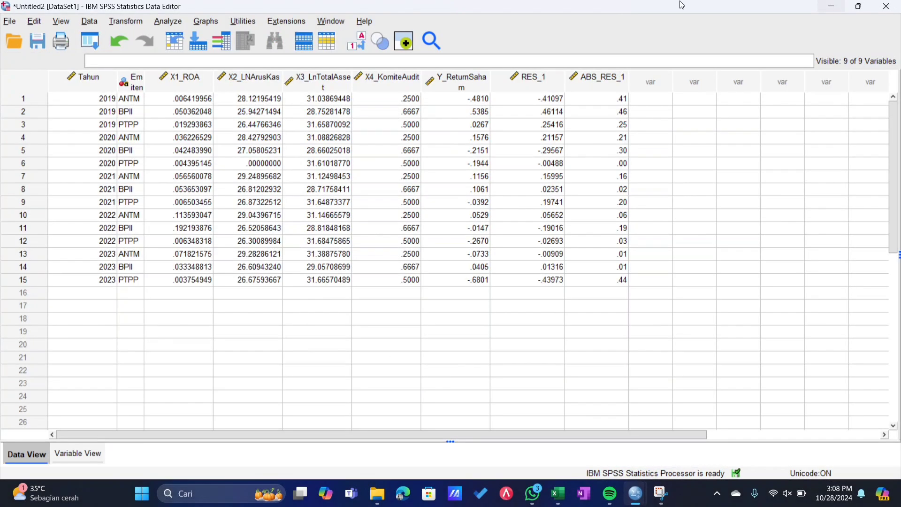
Step: Rerun the Linear Regression with R squared change enabled, and select the Model Summary and Coefficients tables in the new output
left_click(169, 24)
mouse_move(249, 188)
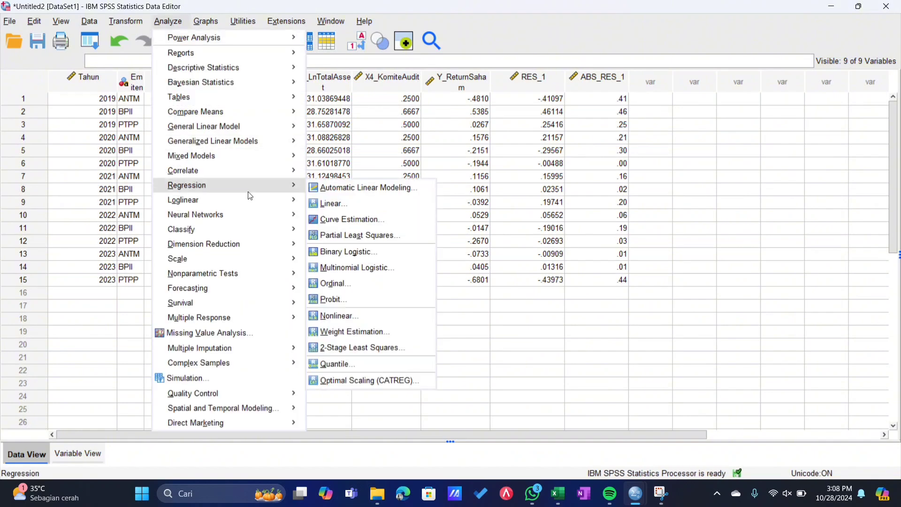
left_click(330, 206)
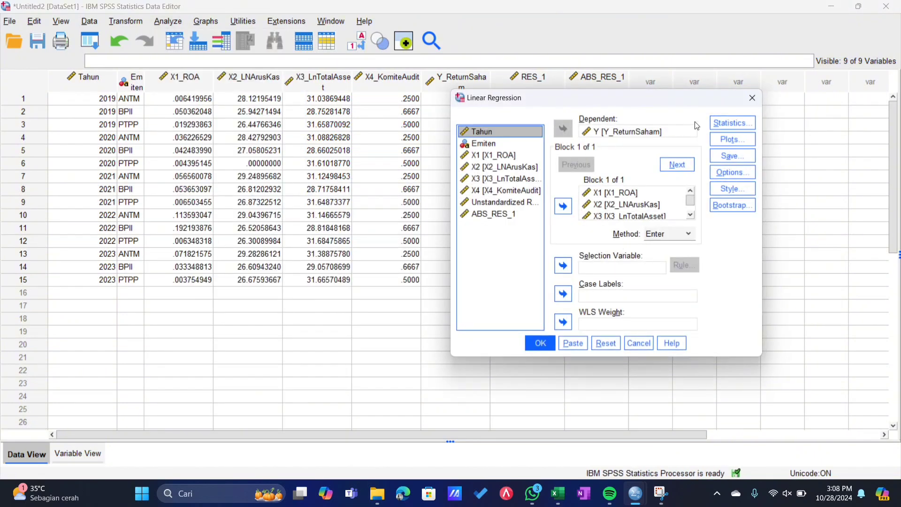
left_click(726, 126)
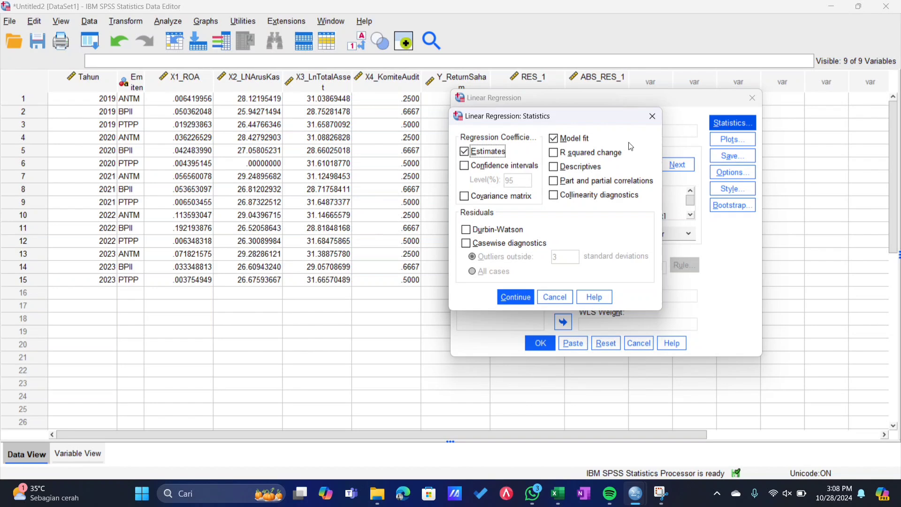
left_click(589, 153)
left_click(520, 294)
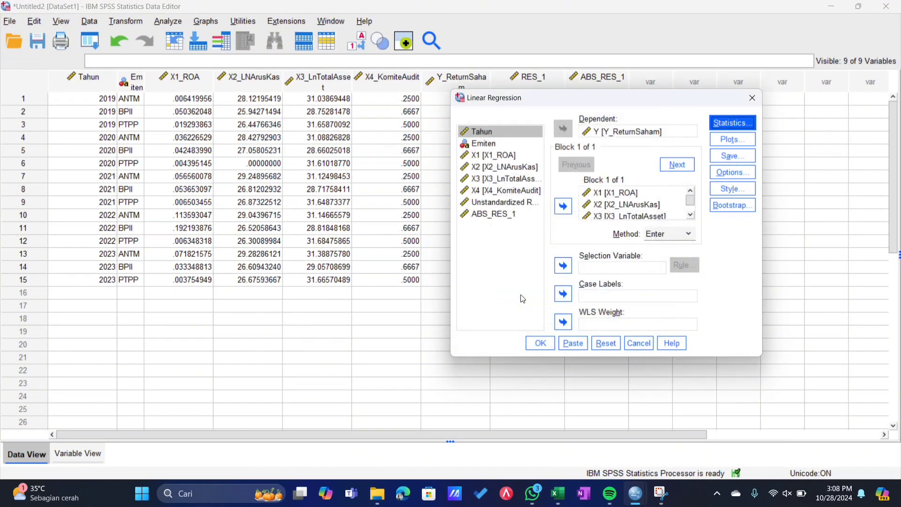
left_click(537, 343)
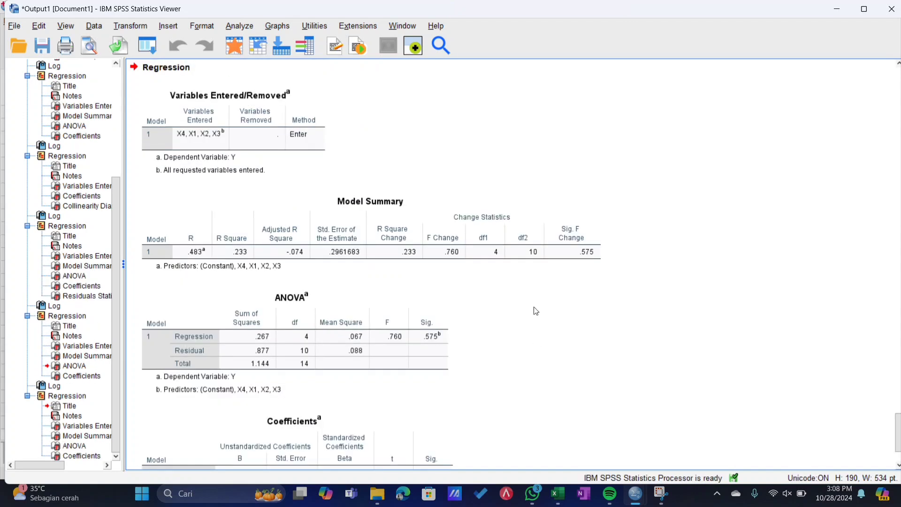
scroll(536, 312, "down", 3)
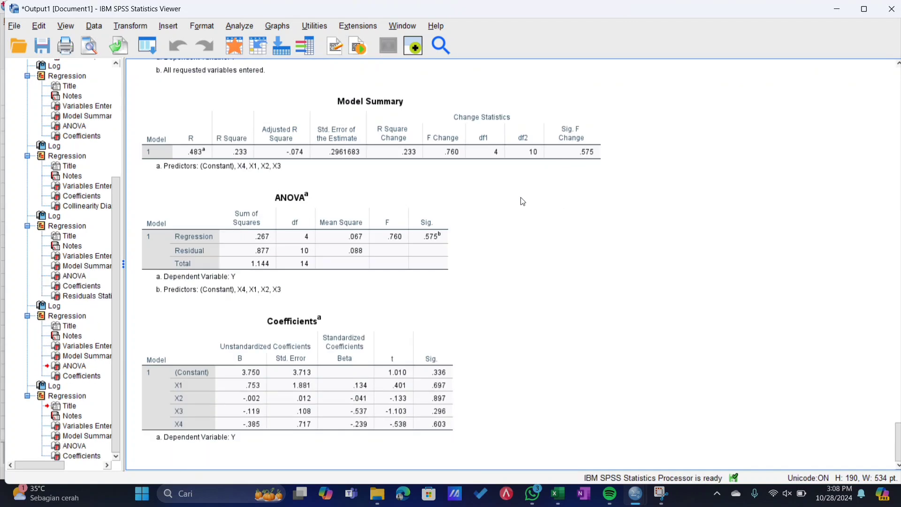
left_click(455, 144)
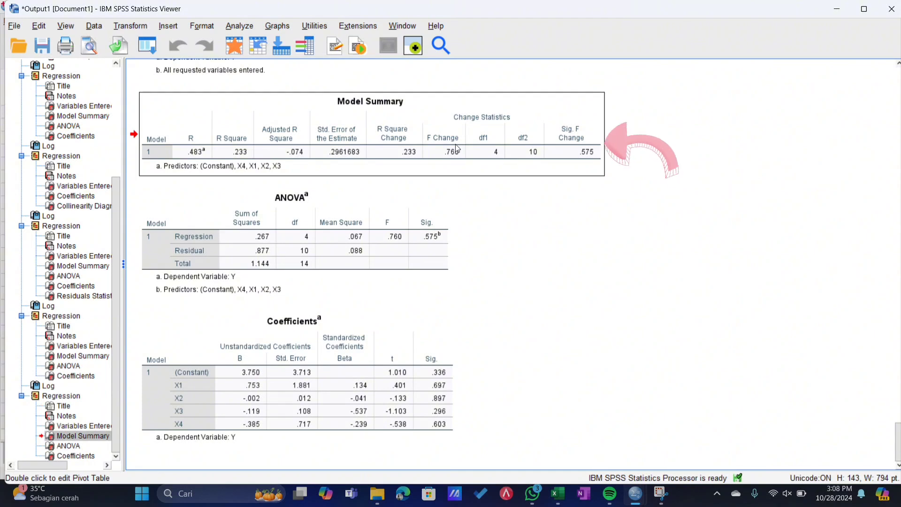
left_click(436, 359)
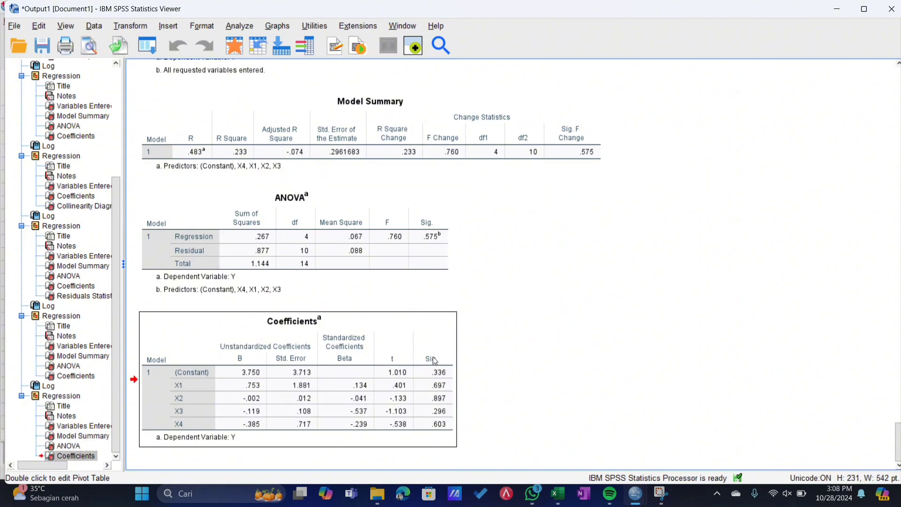